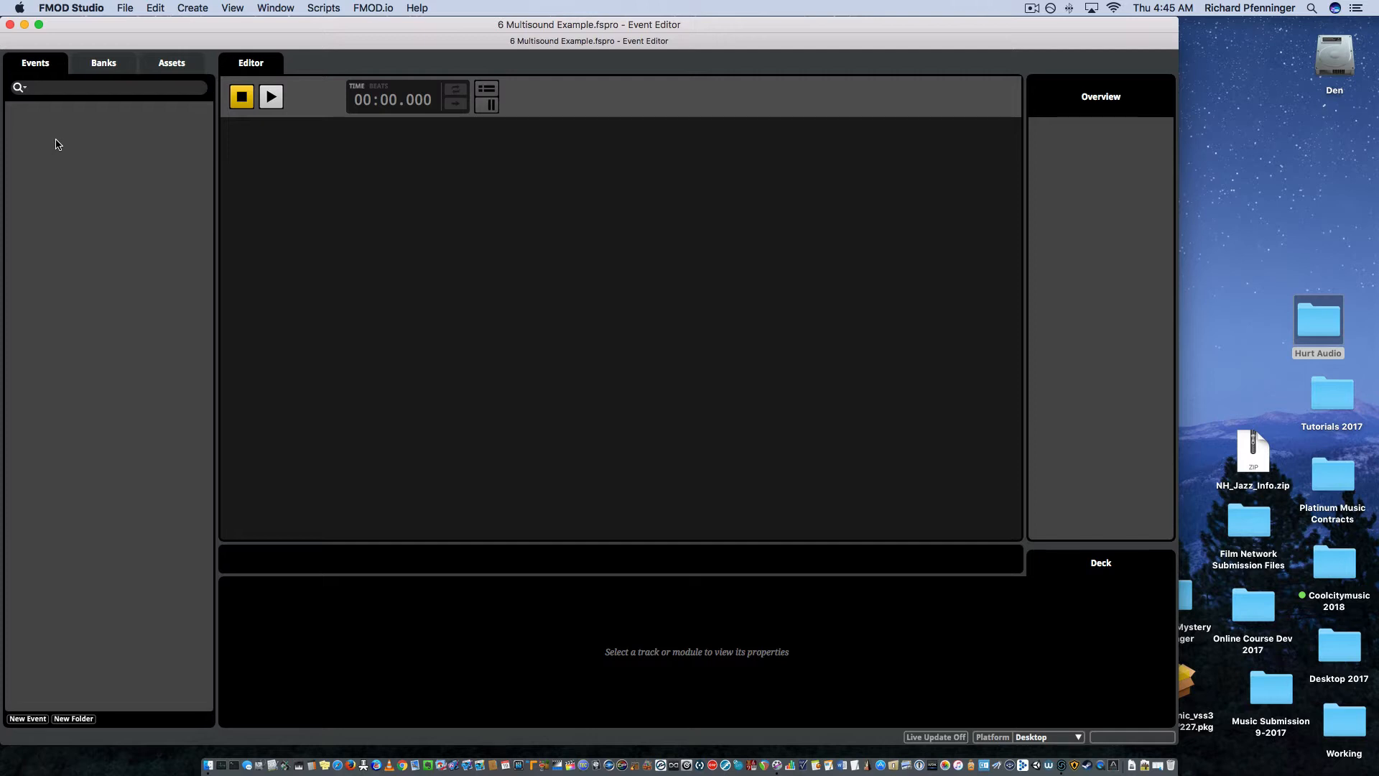
# Step: Create a new 2D event named Hurt Sounds
pyautogui.rightClick(58, 144)
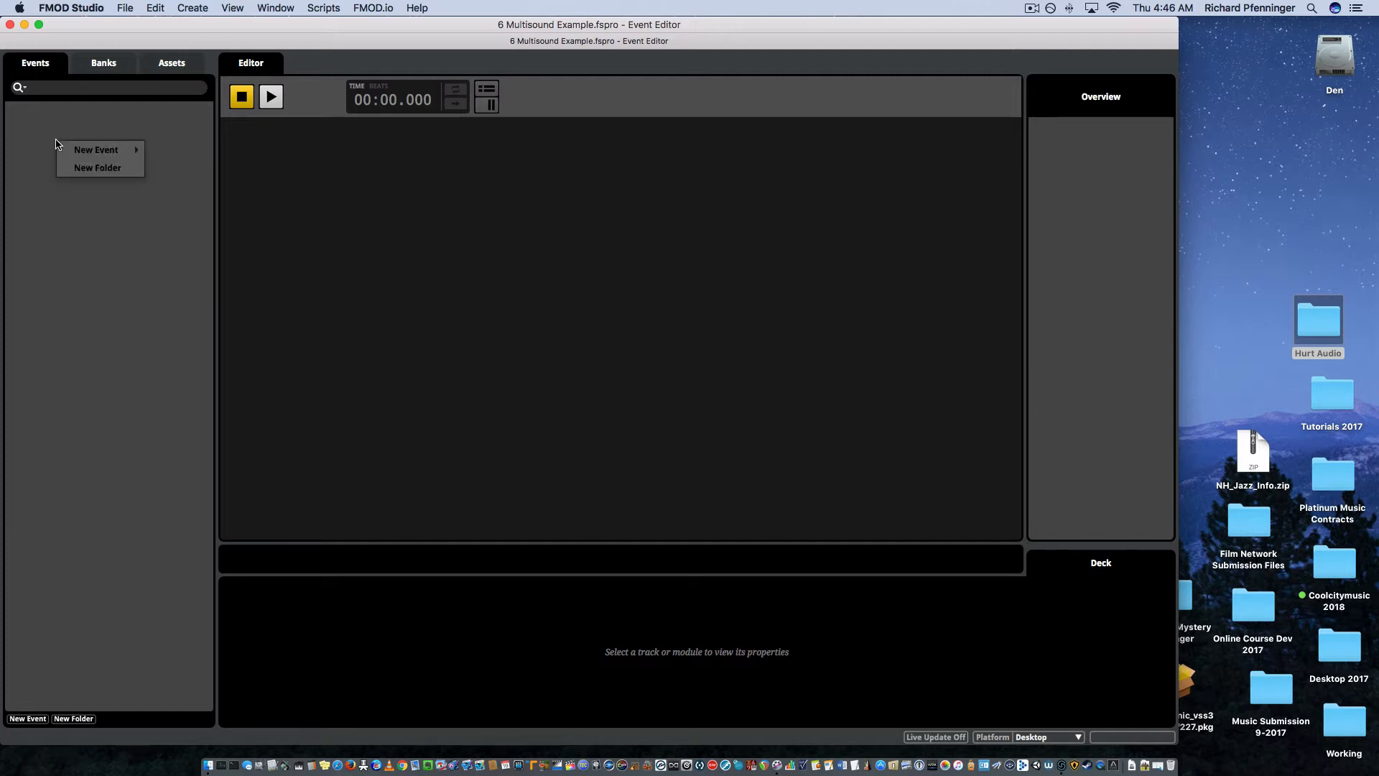
pyautogui.moveTo(108, 150)
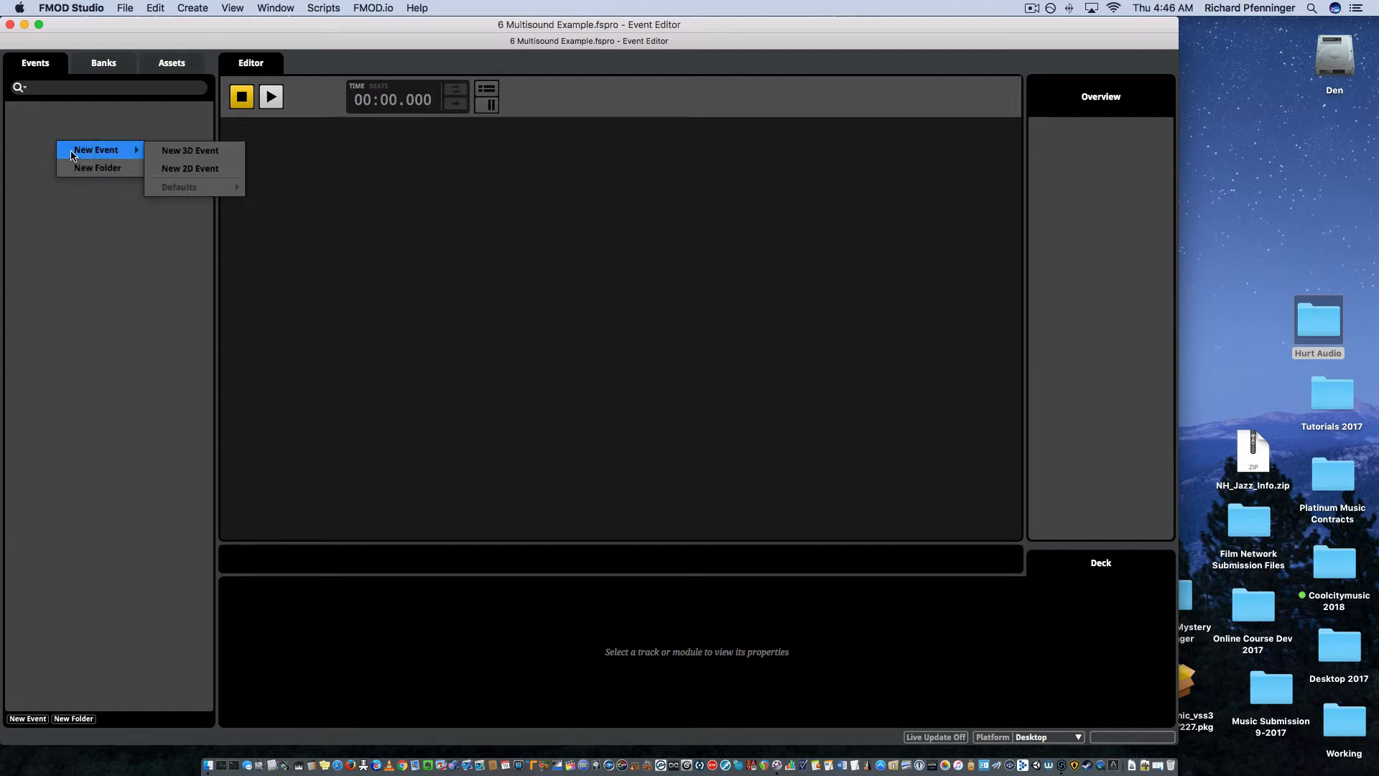
pyautogui.click(185, 169)
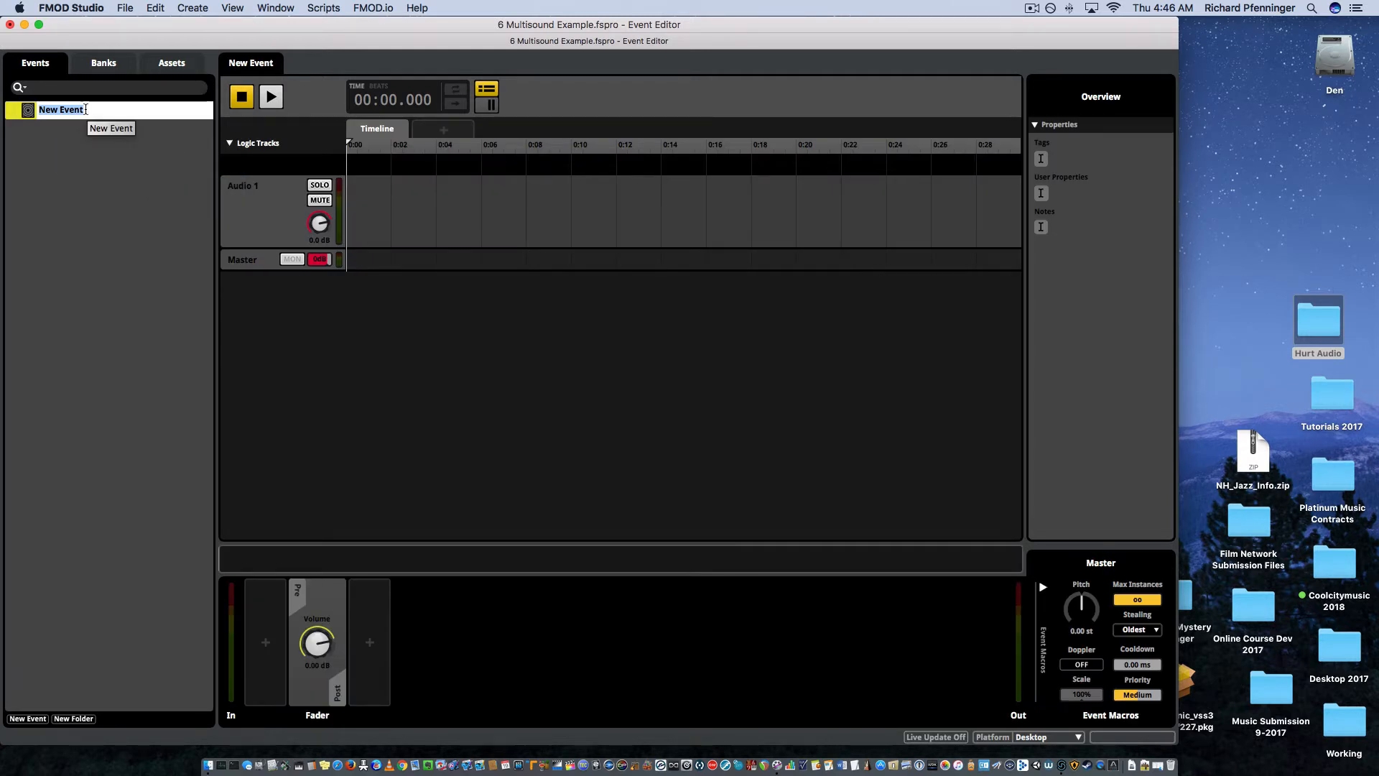
pyautogui.write('Hurt Sounds')
pyautogui.press('Return')
# Step: Add a multi sound to the Audio 1 track and move it to the start of the timeline
pyautogui.click(415, 203)
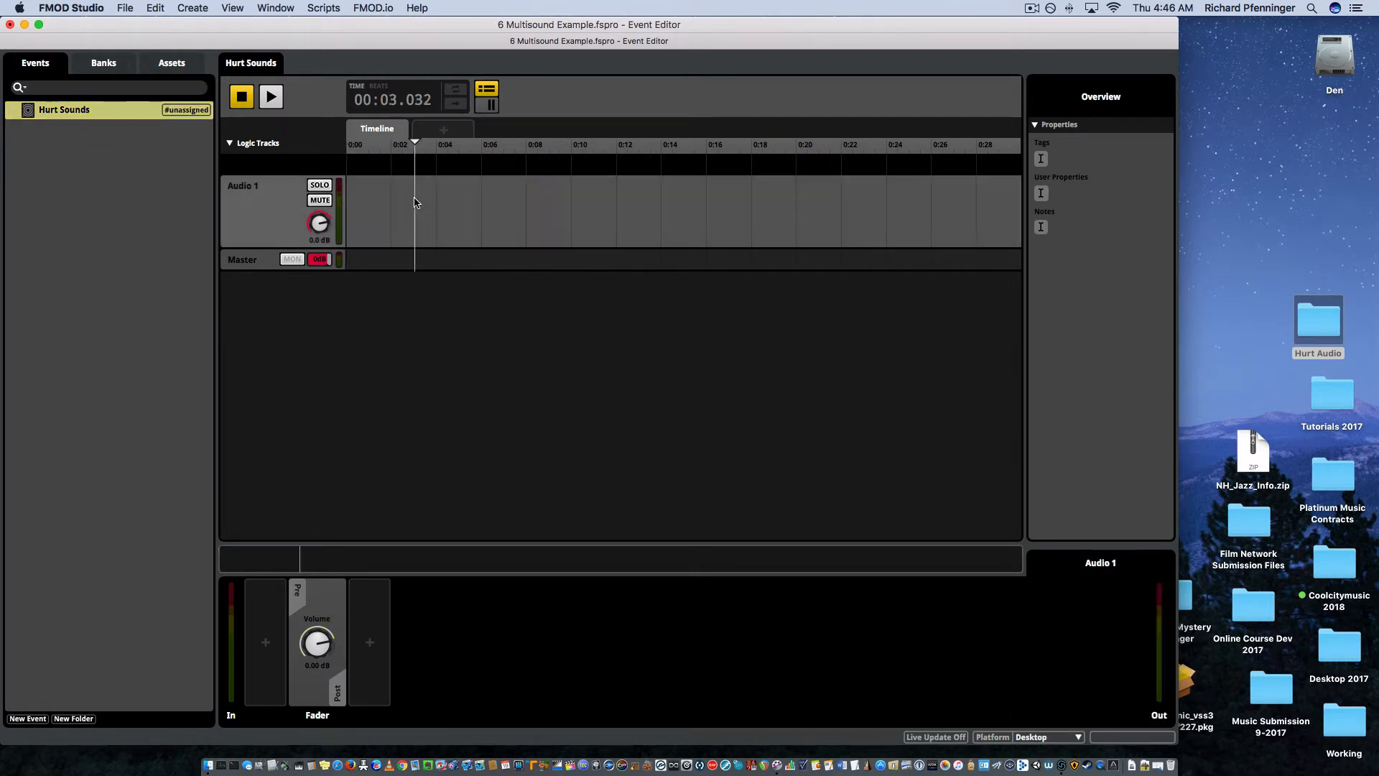
pyautogui.click(383, 199)
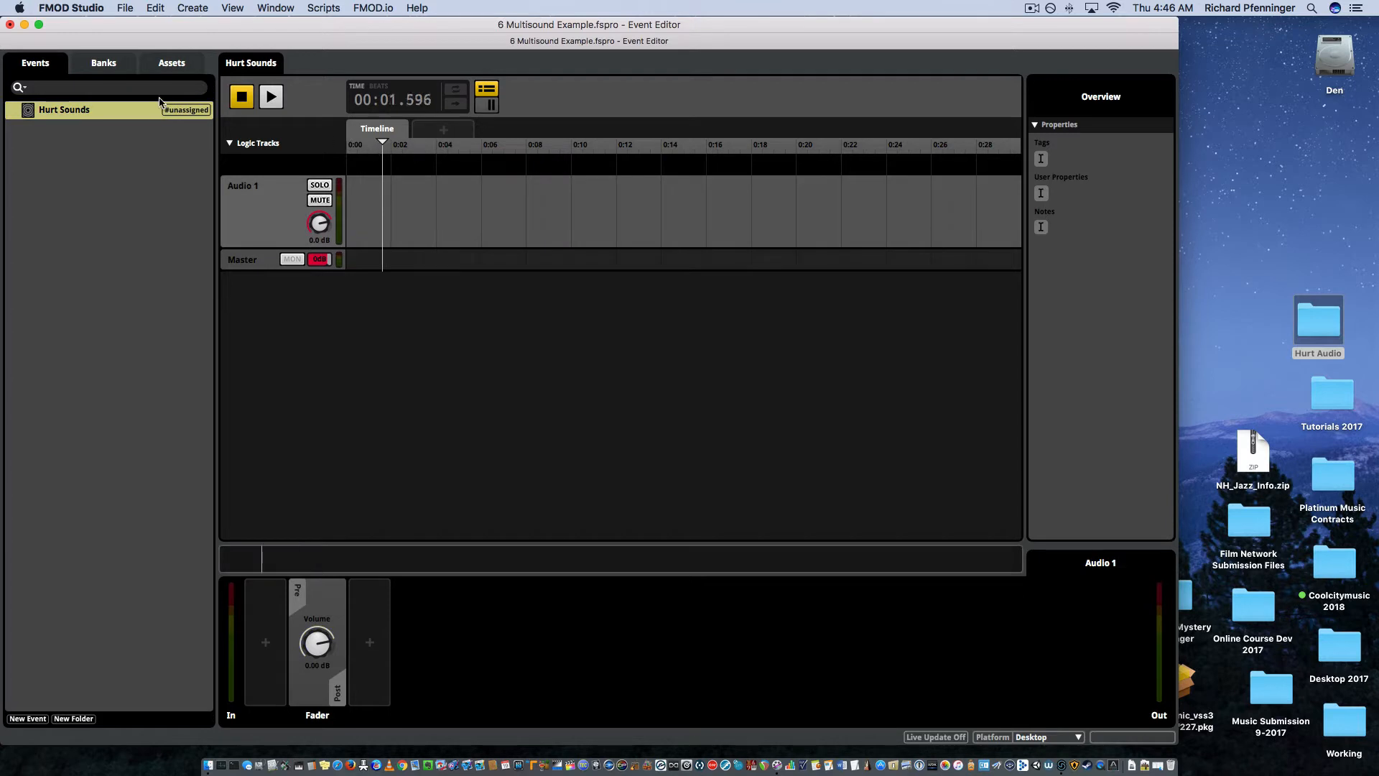
pyautogui.click(239, 98)
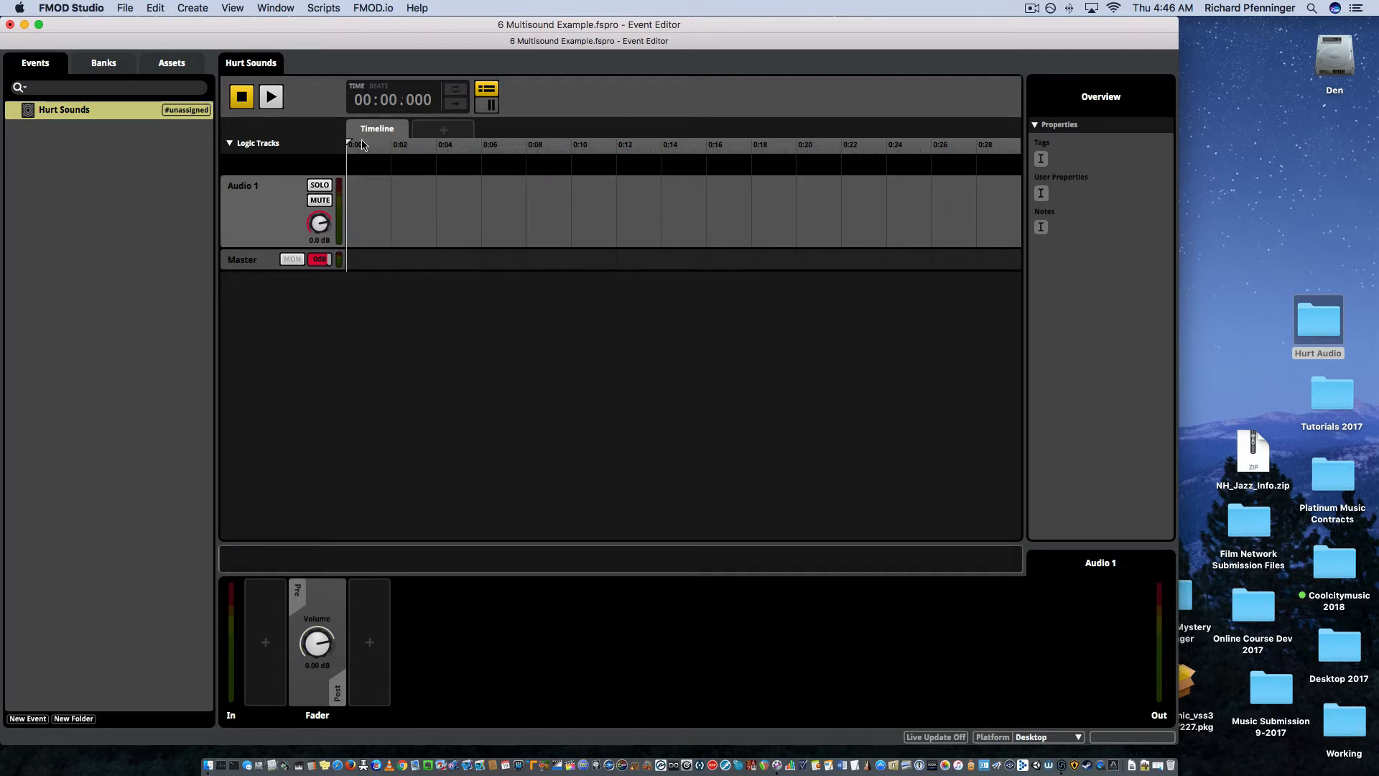
pyautogui.rightClick(380, 209)
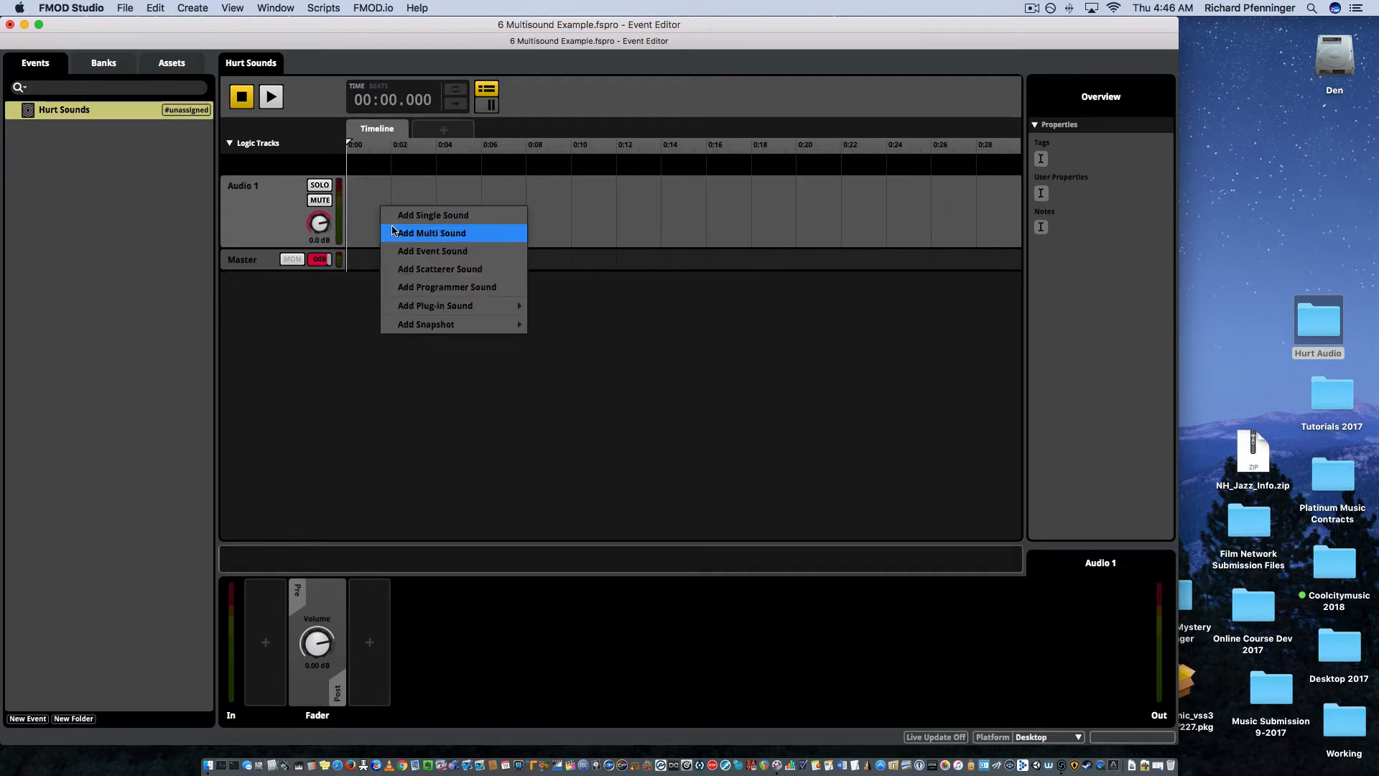
pyautogui.click(405, 232)
pyautogui.click(380, 227)
pyautogui.moveTo(380, 227); pyautogui.dragTo(358, 227)
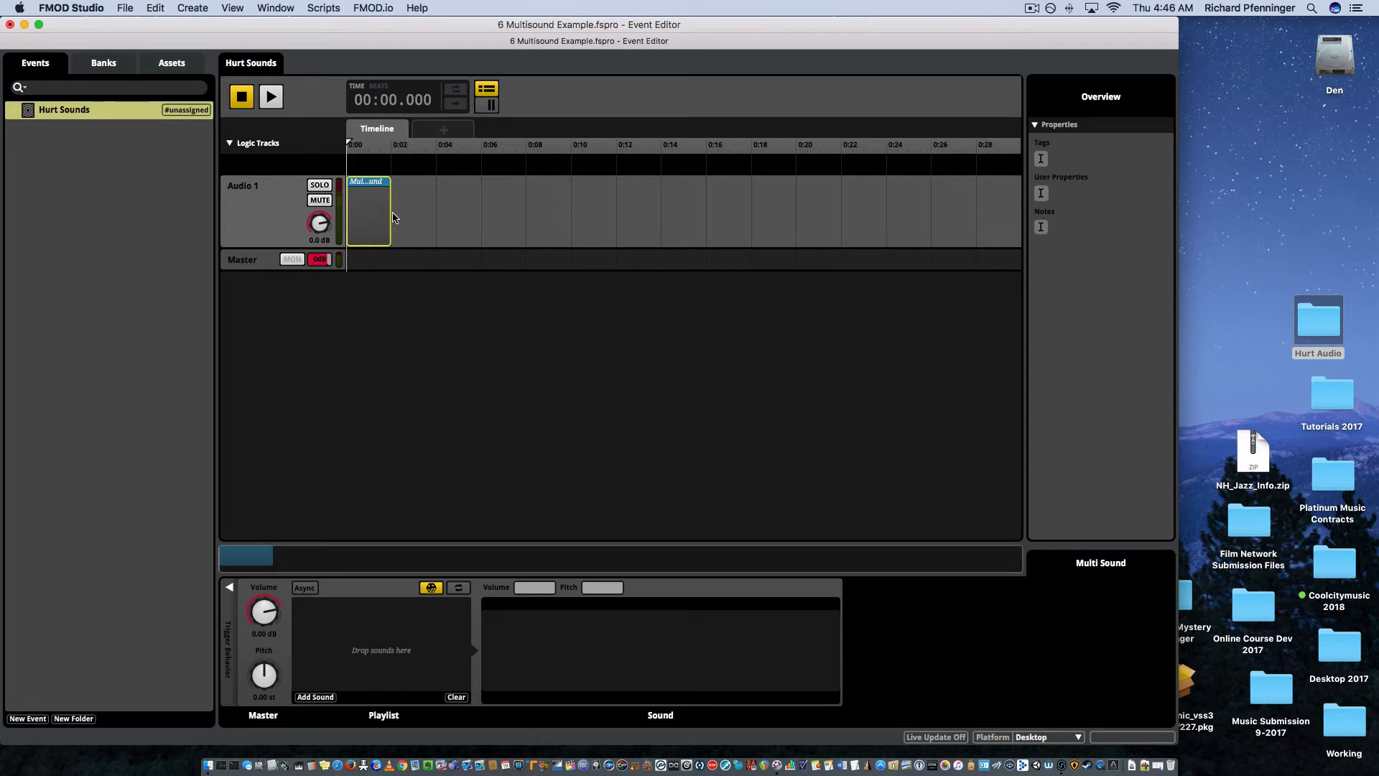
pyautogui.moveTo(388, 213)
pyautogui.mouseDown()
pyautogui.moveTo(360, 213)
pyautogui.moveTo(625, 236)
pyautogui.moveTo(390, 234)
pyautogui.mouseUp()
# Step: Open the Hurt Audio folder in Finder, shrink its window and place it beside the event editor, then reselect the multi sound
pyautogui.doubleClick(1317, 320)
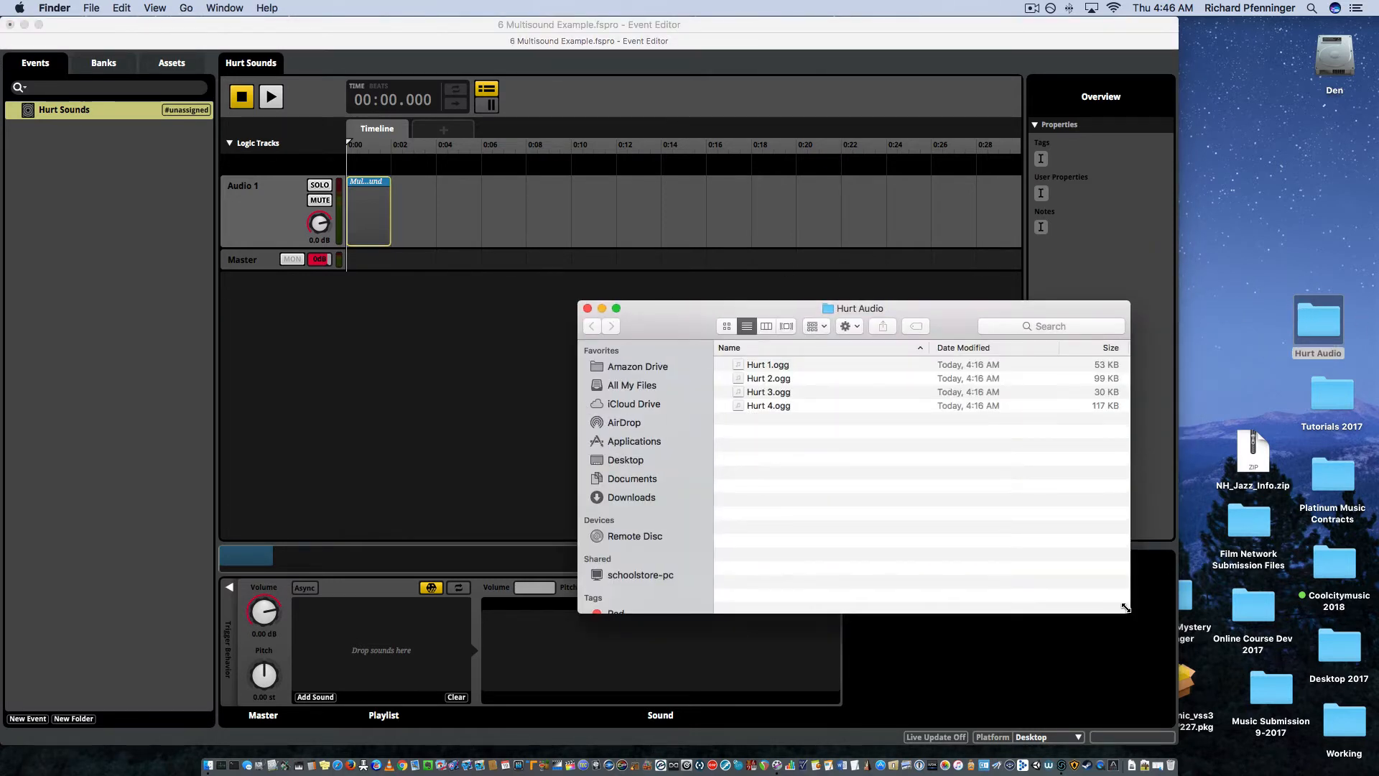
pyautogui.moveTo(1128, 611); pyautogui.dragTo(810, 551)
pyautogui.moveTo(626, 309); pyautogui.dragTo(1226, 145)
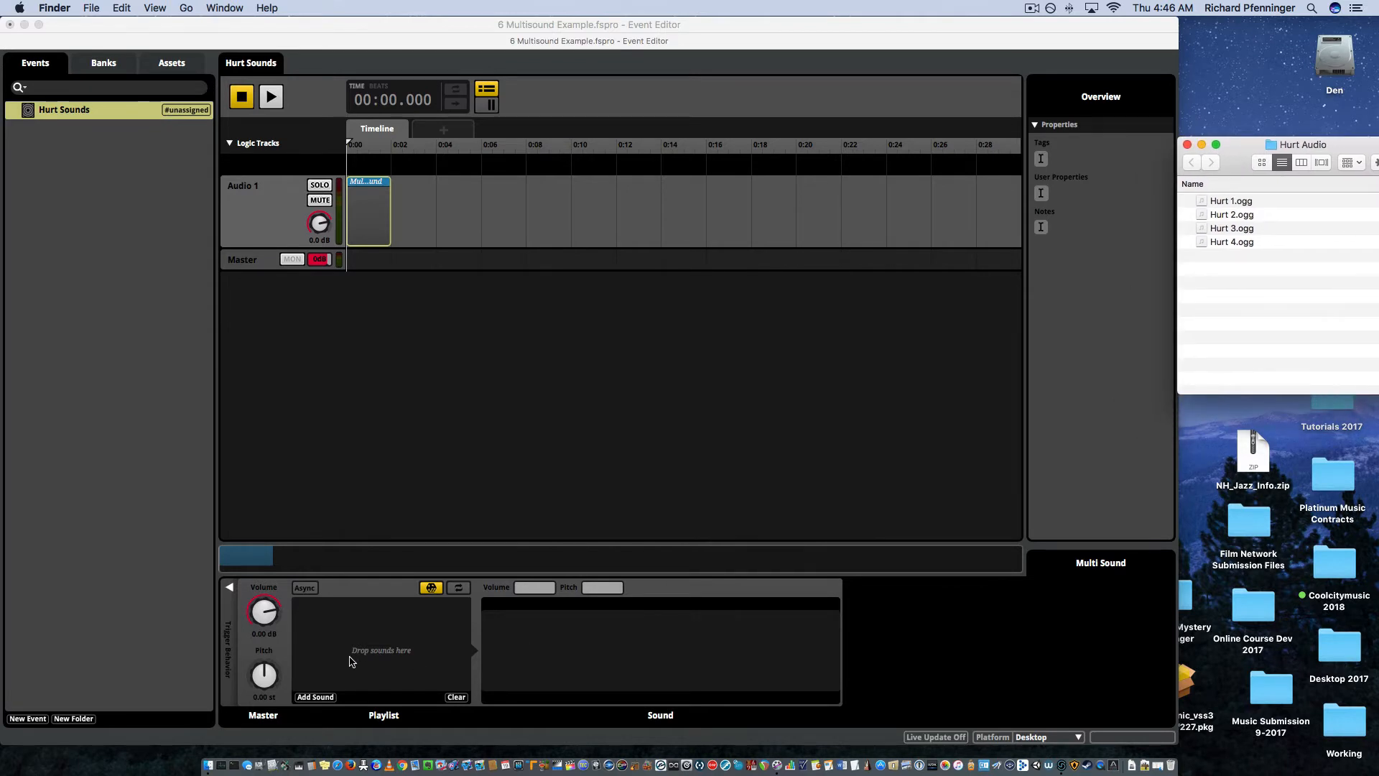
pyautogui.click(545, 425)
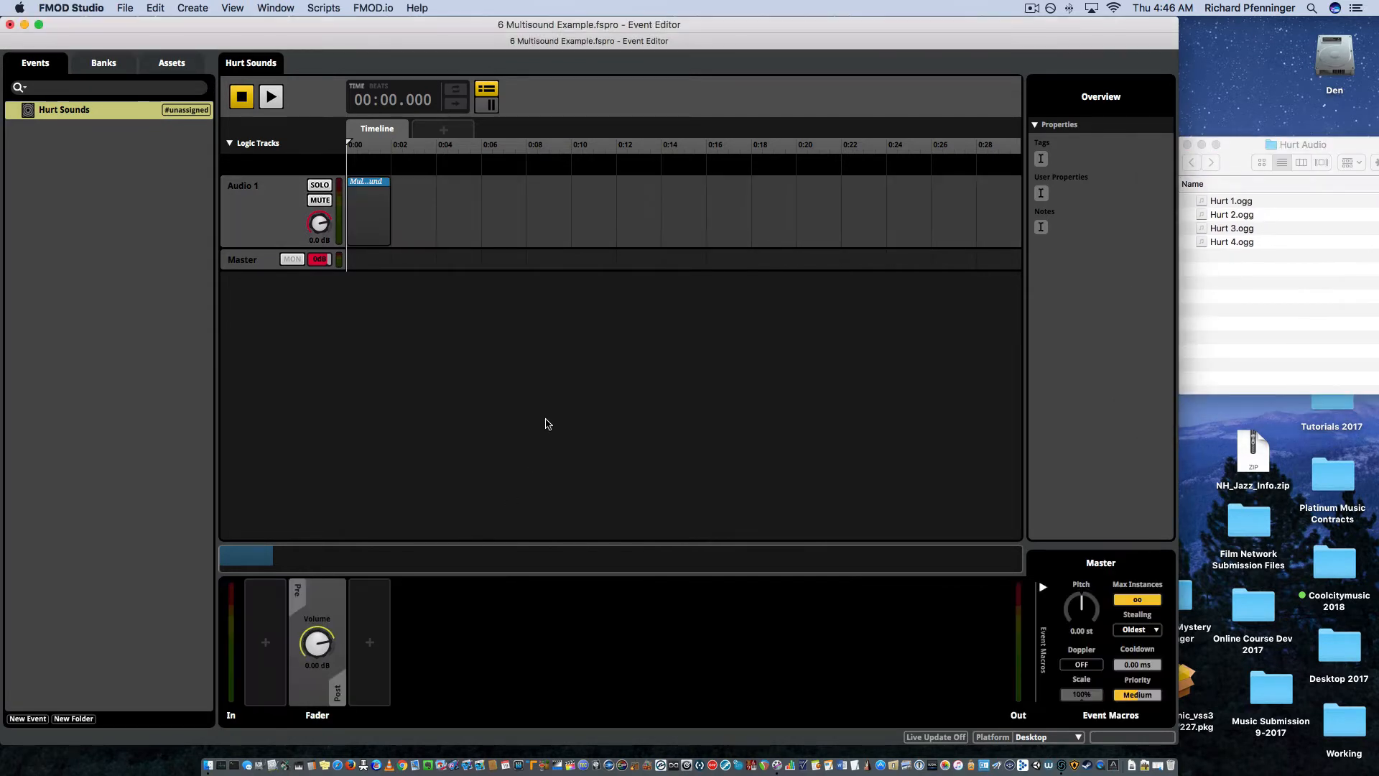
pyautogui.click(374, 226)
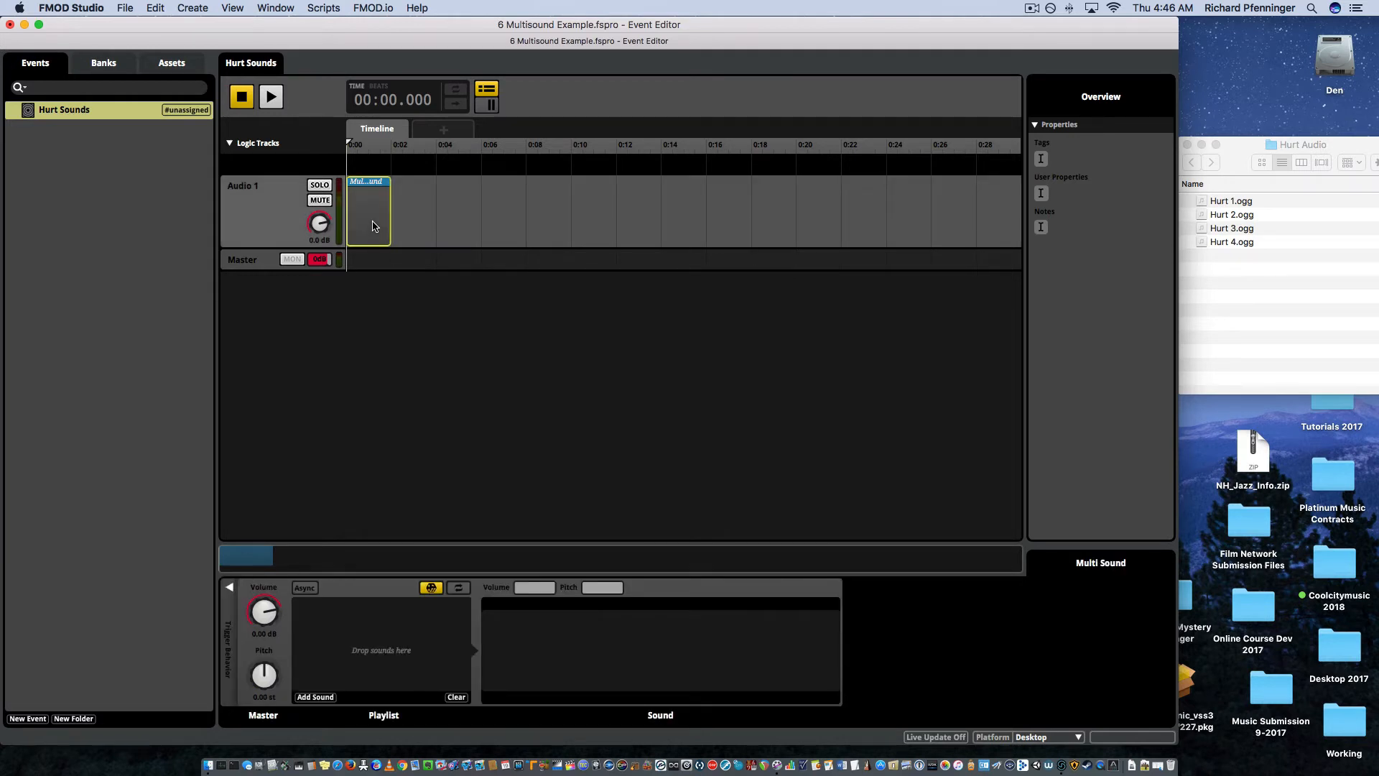
# Step: Import Hurt 1.ogg through Hurt 4.ogg from the Hurt Audio folder and display them among the project's assets
pyautogui.click(125, 7)
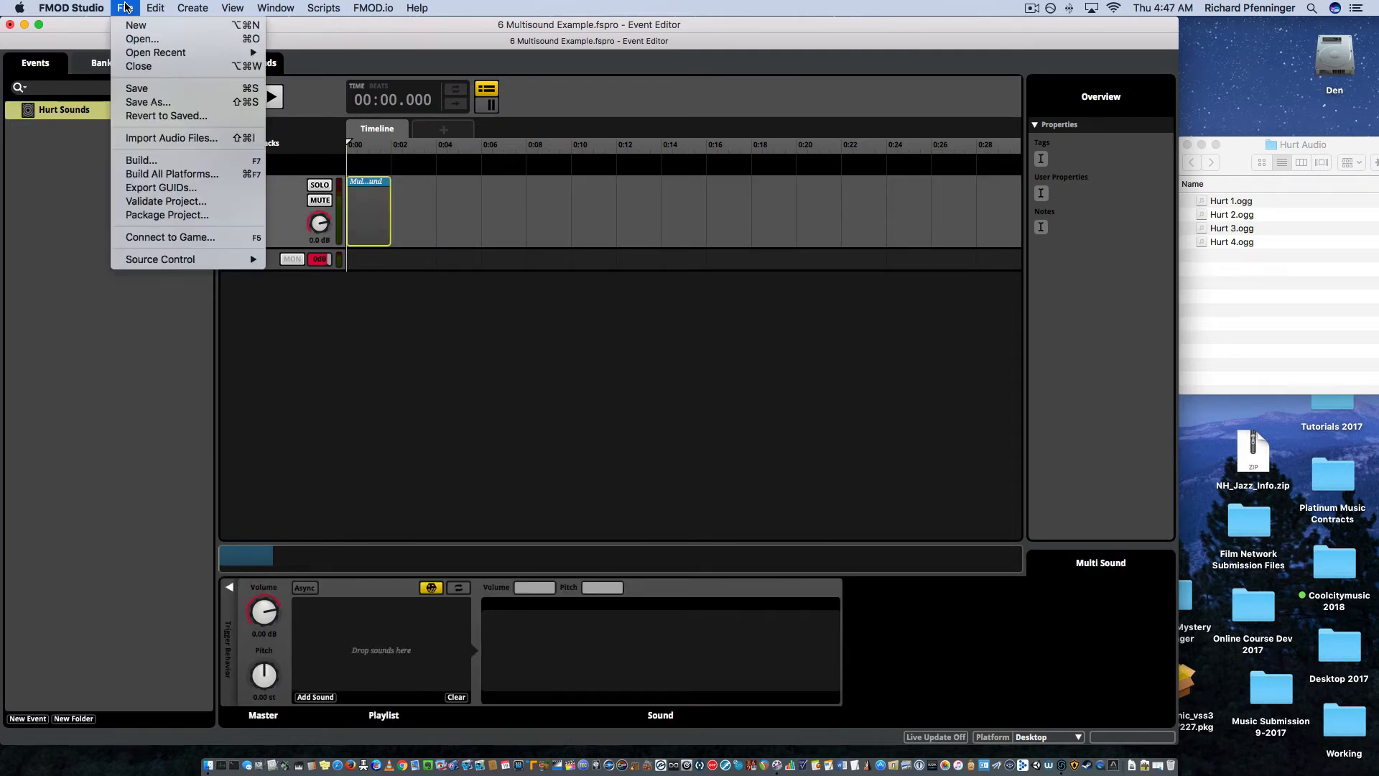
pyautogui.click(160, 138)
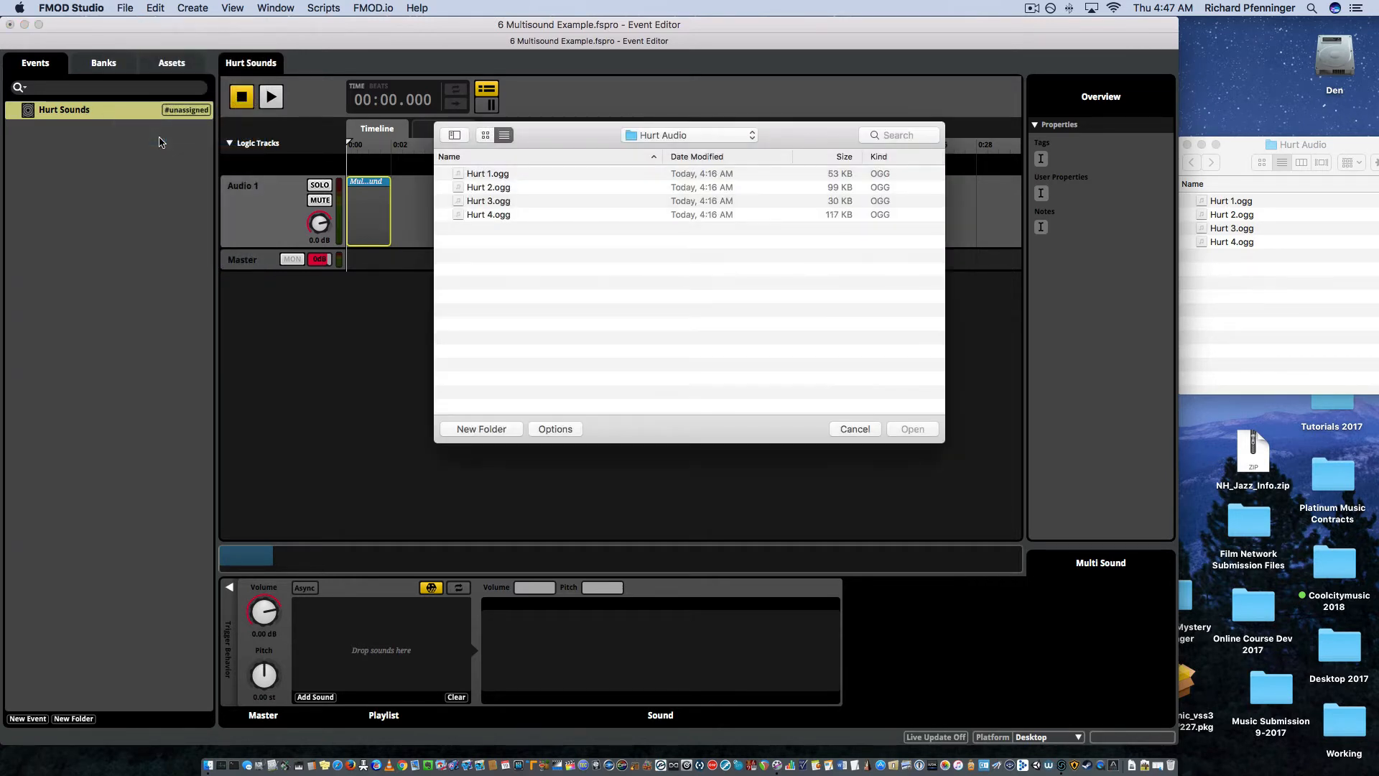
pyautogui.click(489, 179)
pyautogui.keyDown('shift'); pyautogui.click(489, 215); pyautogui.keyUp('shift')
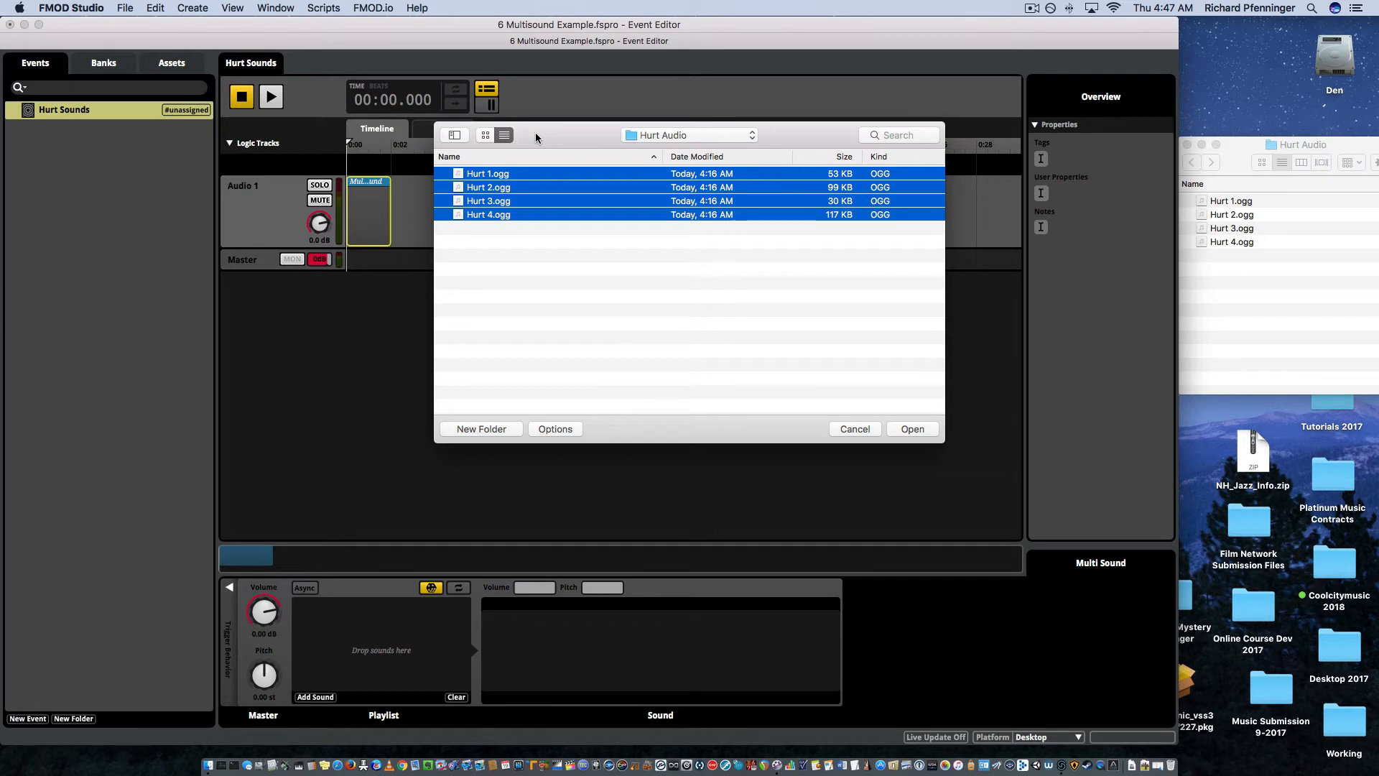
pyautogui.click(855, 429)
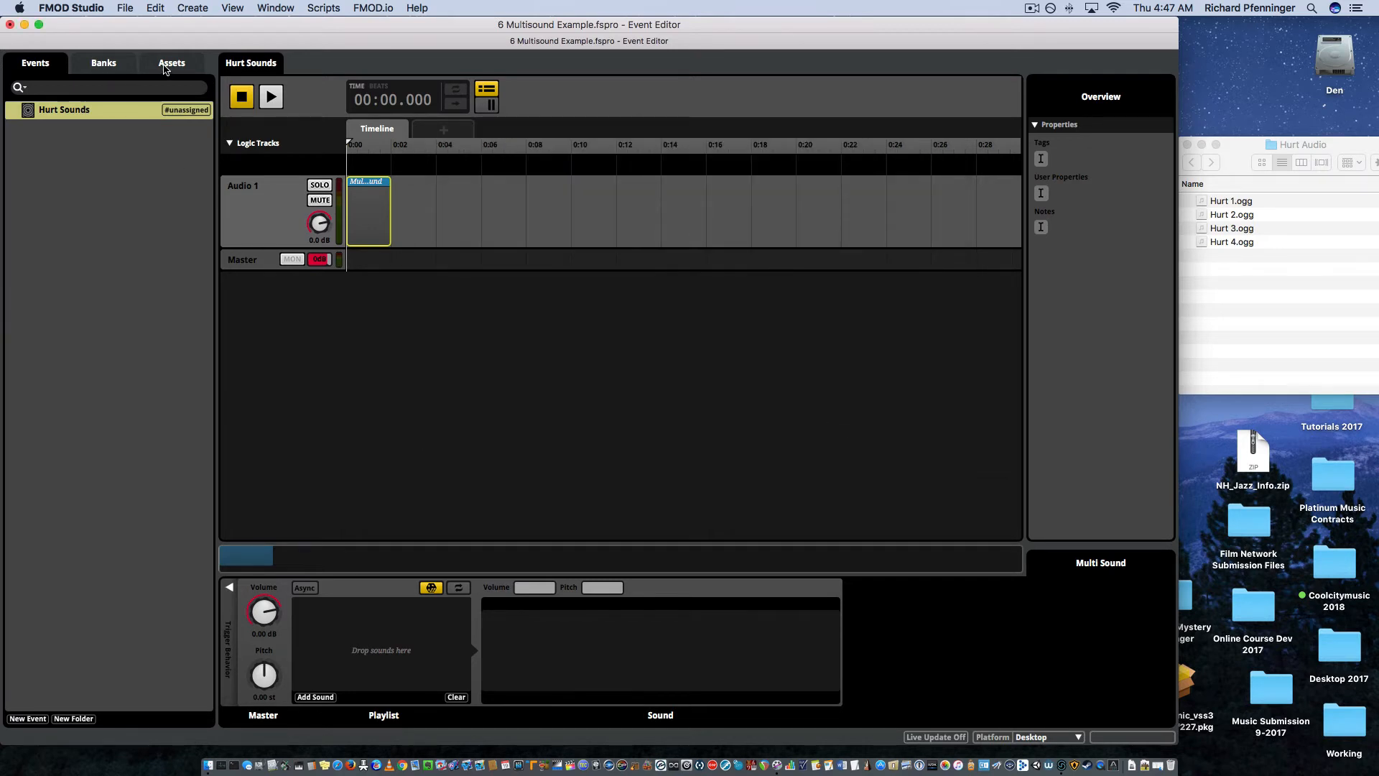
pyautogui.click(166, 65)
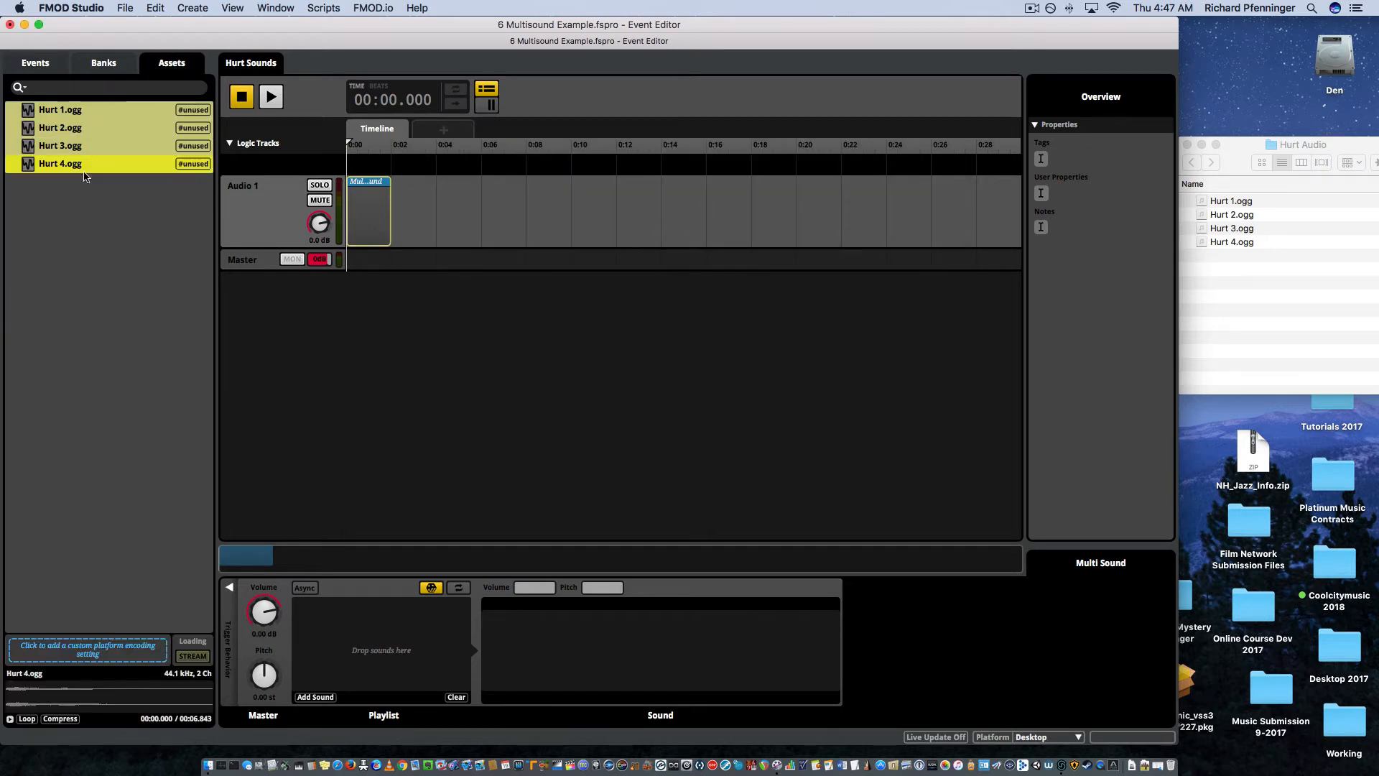
pyautogui.click(95, 263)
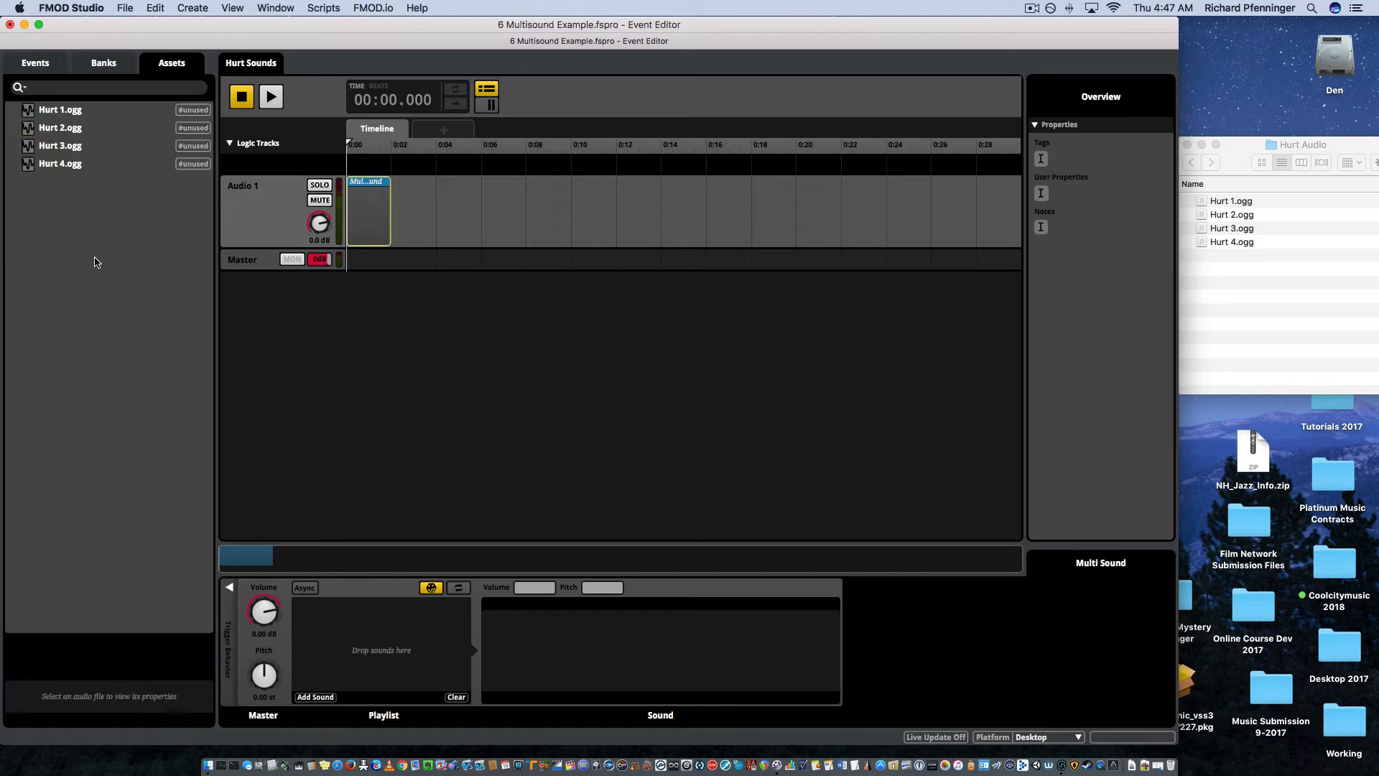
# Step: Add all four Hurt audio assets to the multi sound's playlist
pyautogui.click(76, 112)
pyautogui.click(72, 128)
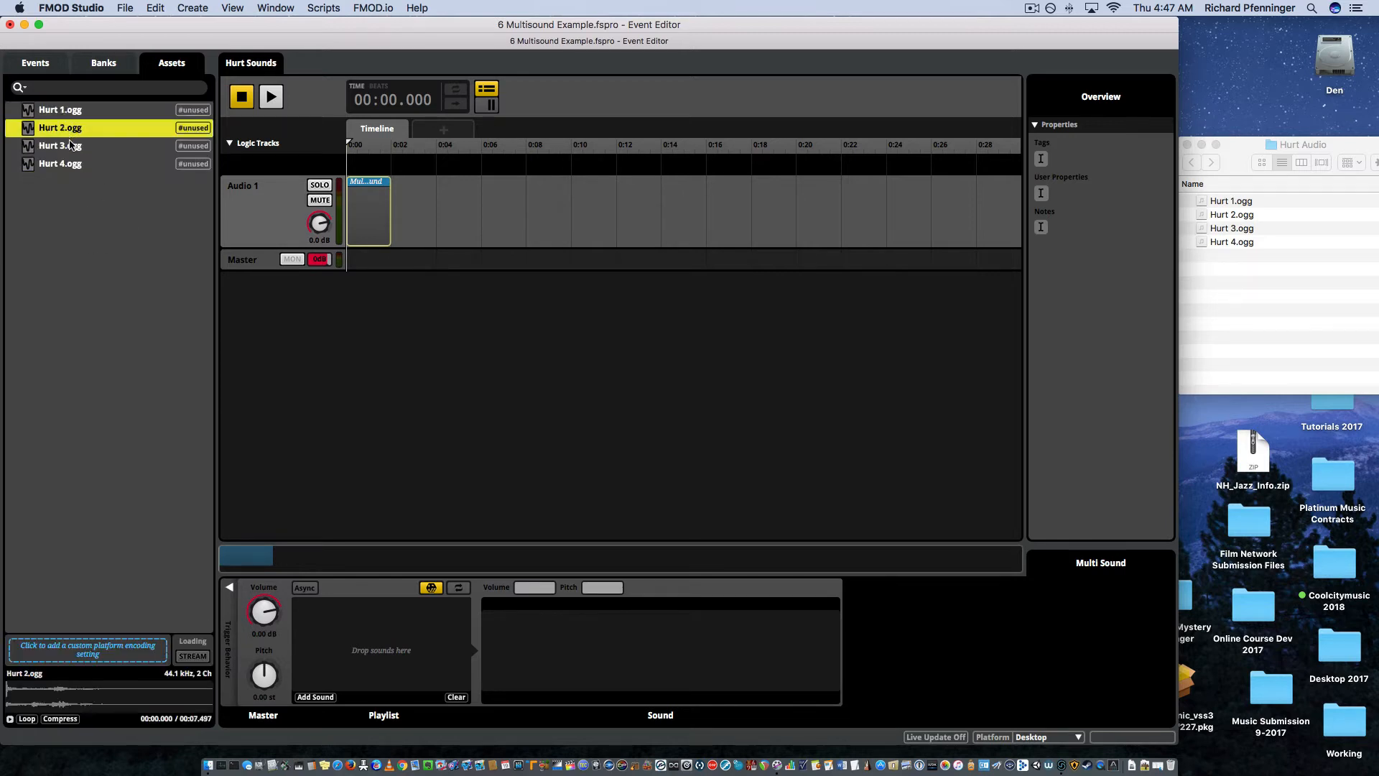
pyautogui.click(65, 113)
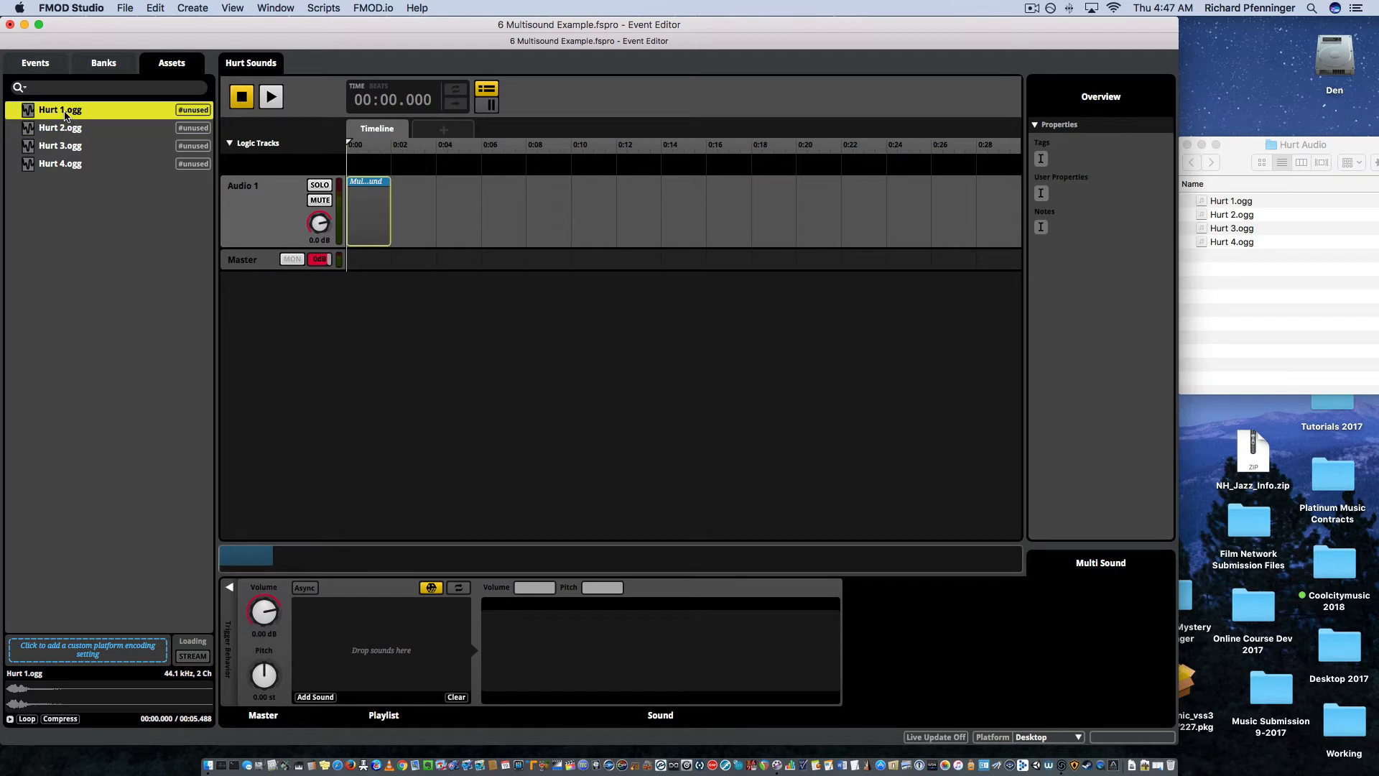
pyautogui.keyDown('shift'); pyautogui.click(65, 164); pyautogui.keyUp('shift')
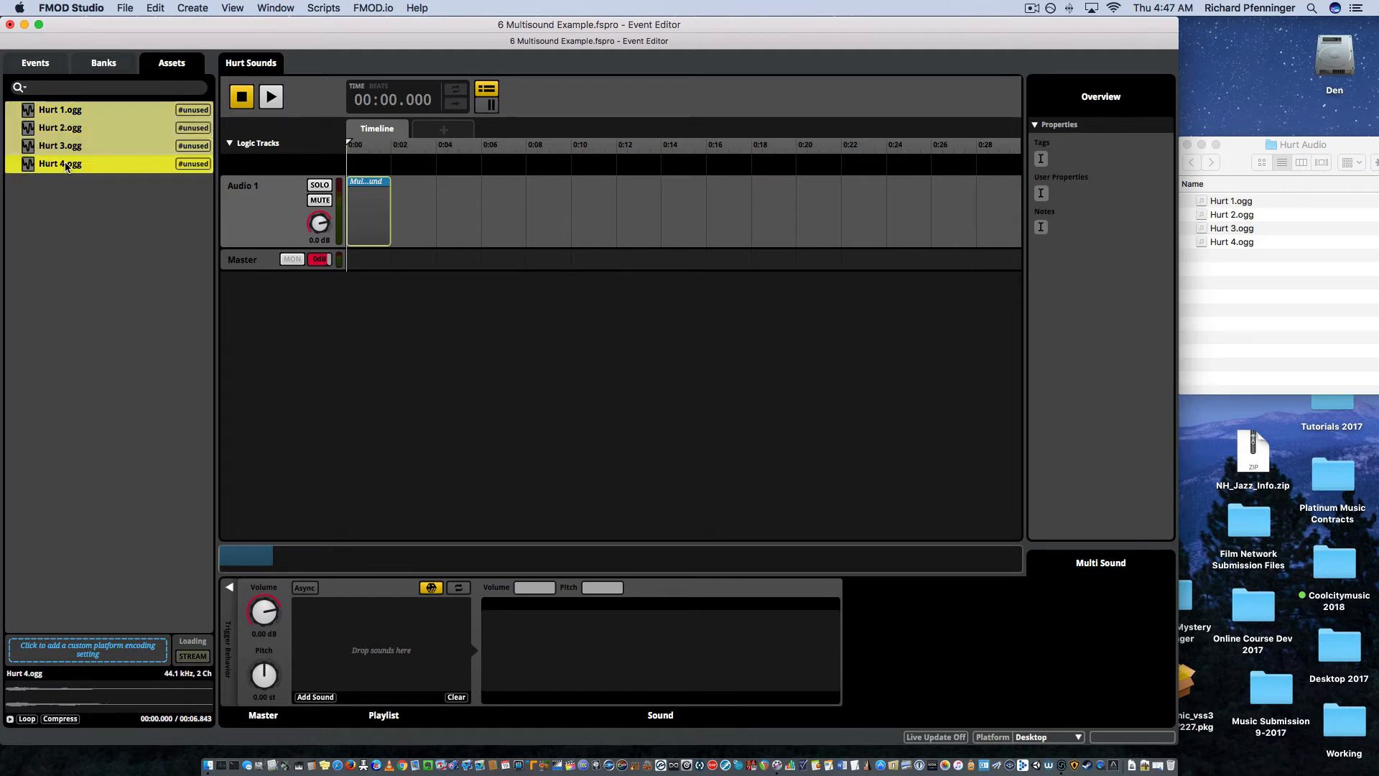
pyautogui.moveTo(28, 114); pyautogui.dragTo(357, 623)
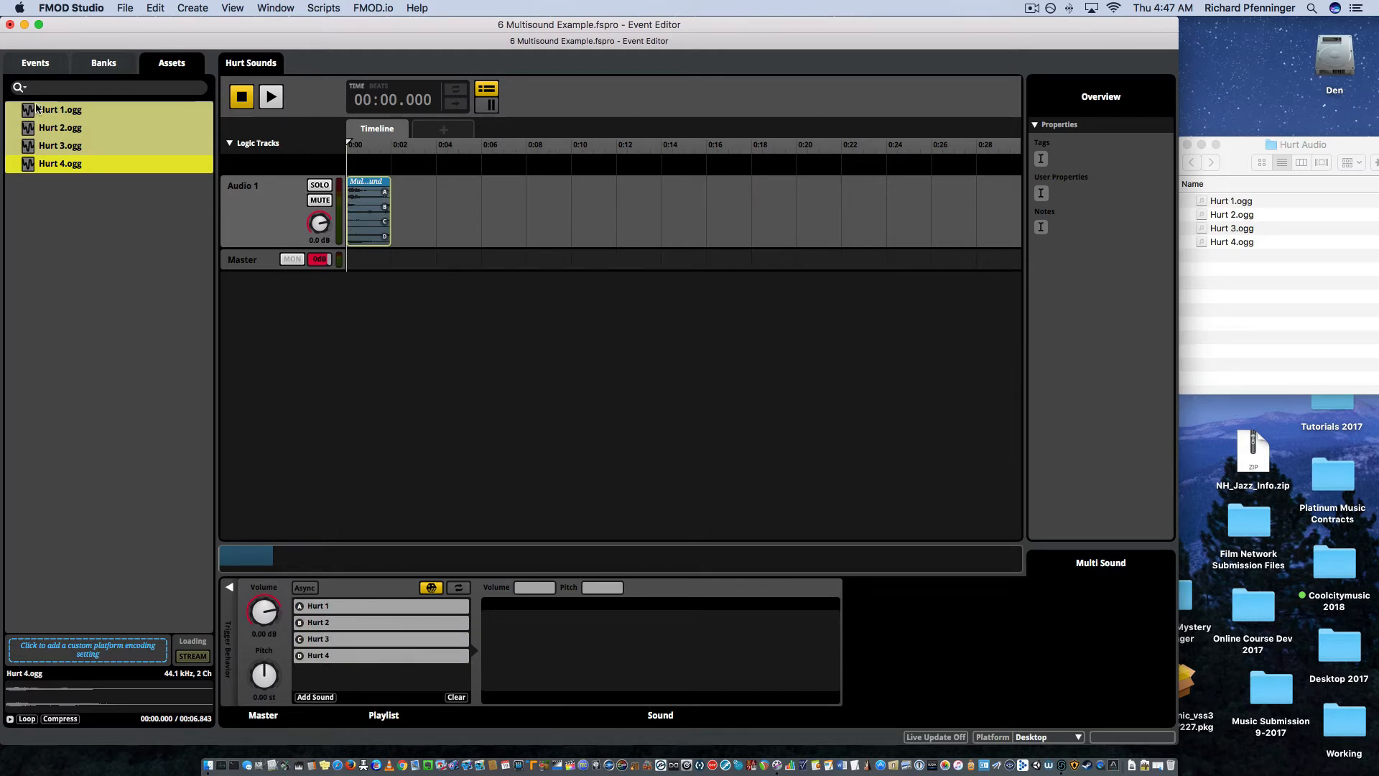
# Step: Place the four Hurt assets on the Audio 1 track as a second multi sound at about 0:07, and delete it
pyautogui.moveTo(36, 108); pyautogui.dragTo(502, 193)
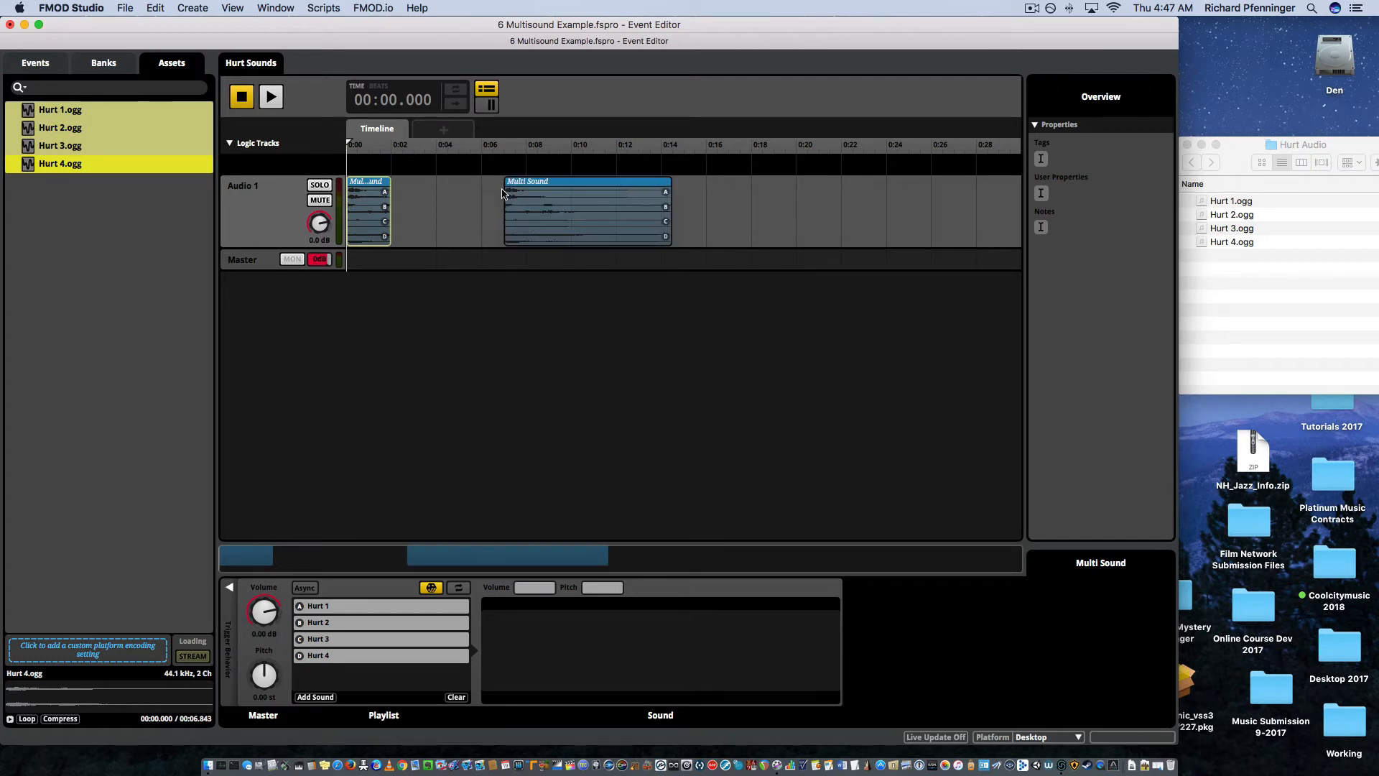
pyautogui.click(606, 188)
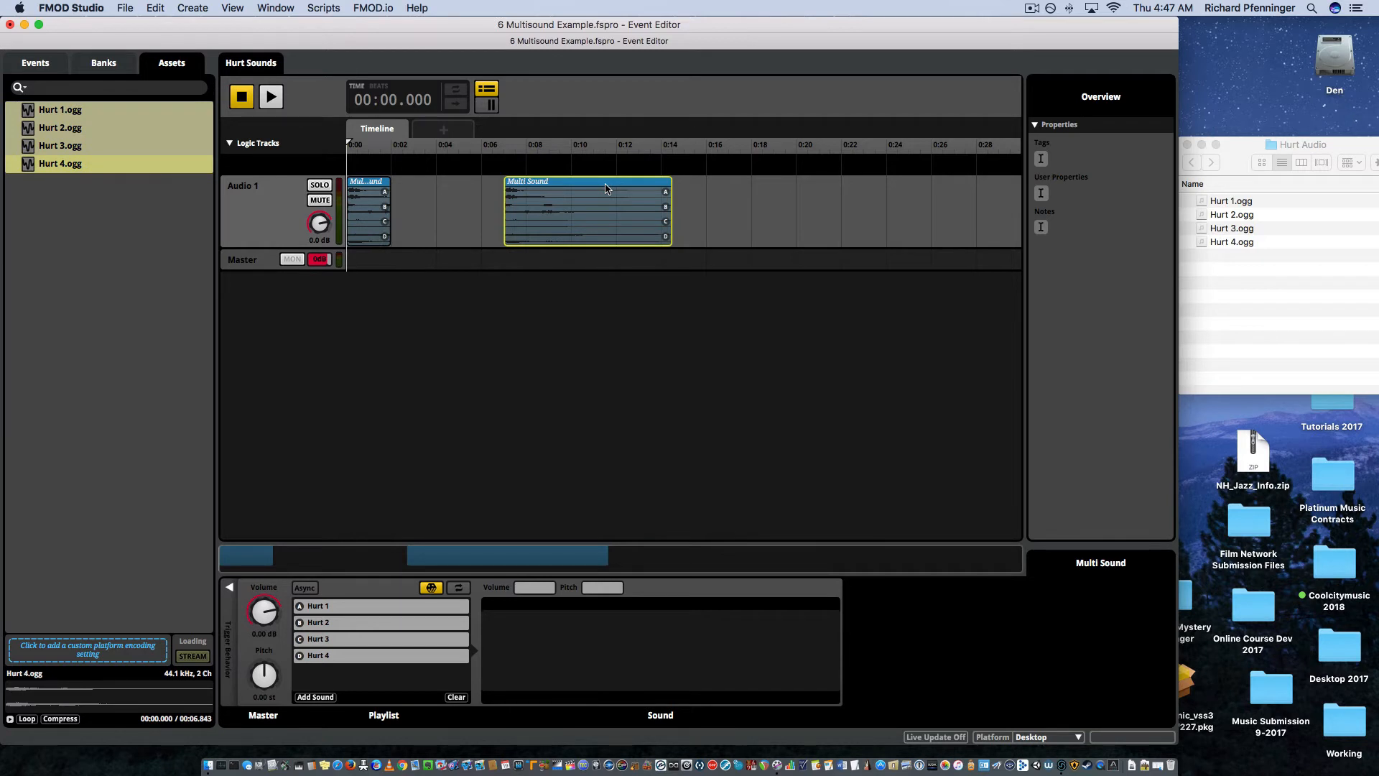
pyautogui.press('Delete')
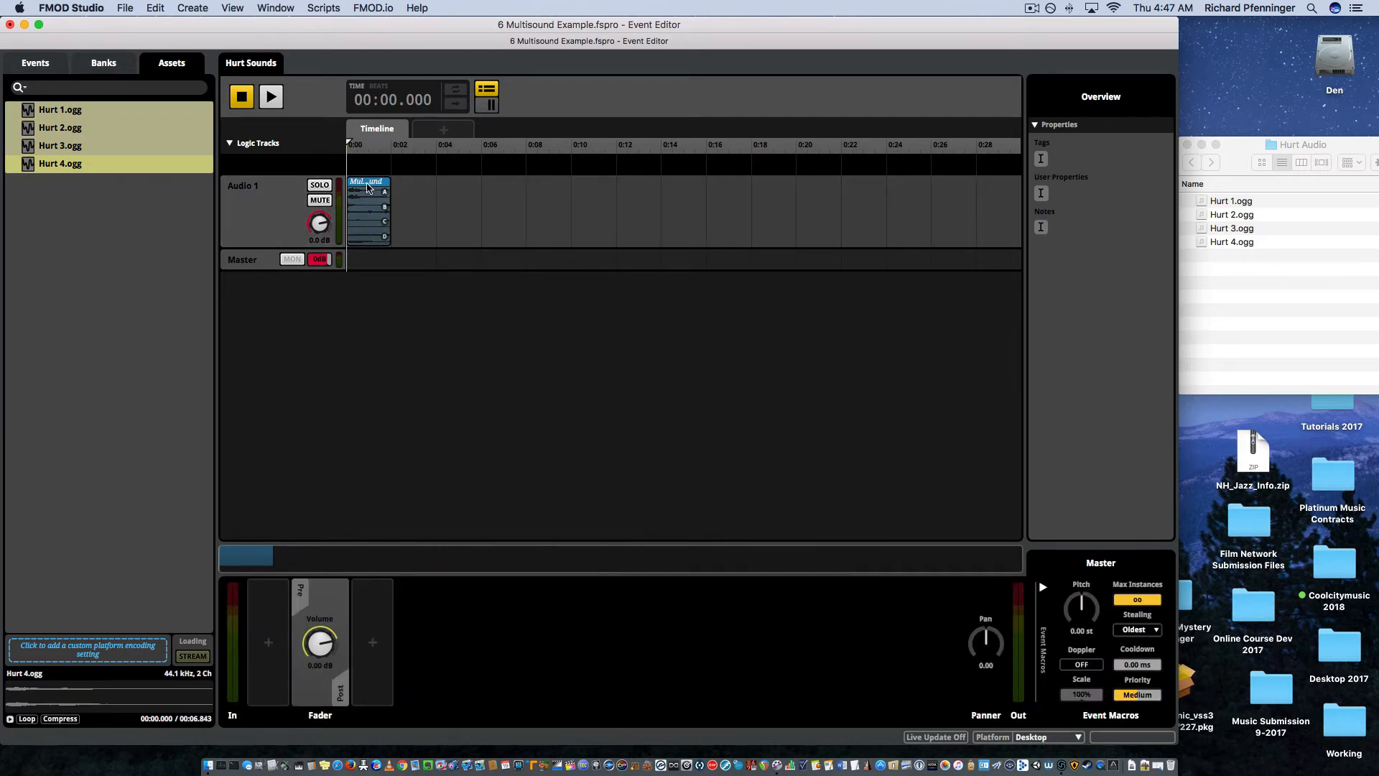
# Step: Select the multi sound at the timeline start and audition the event four times from the beginning, raising the system volume between plays
pyautogui.click(369, 188)
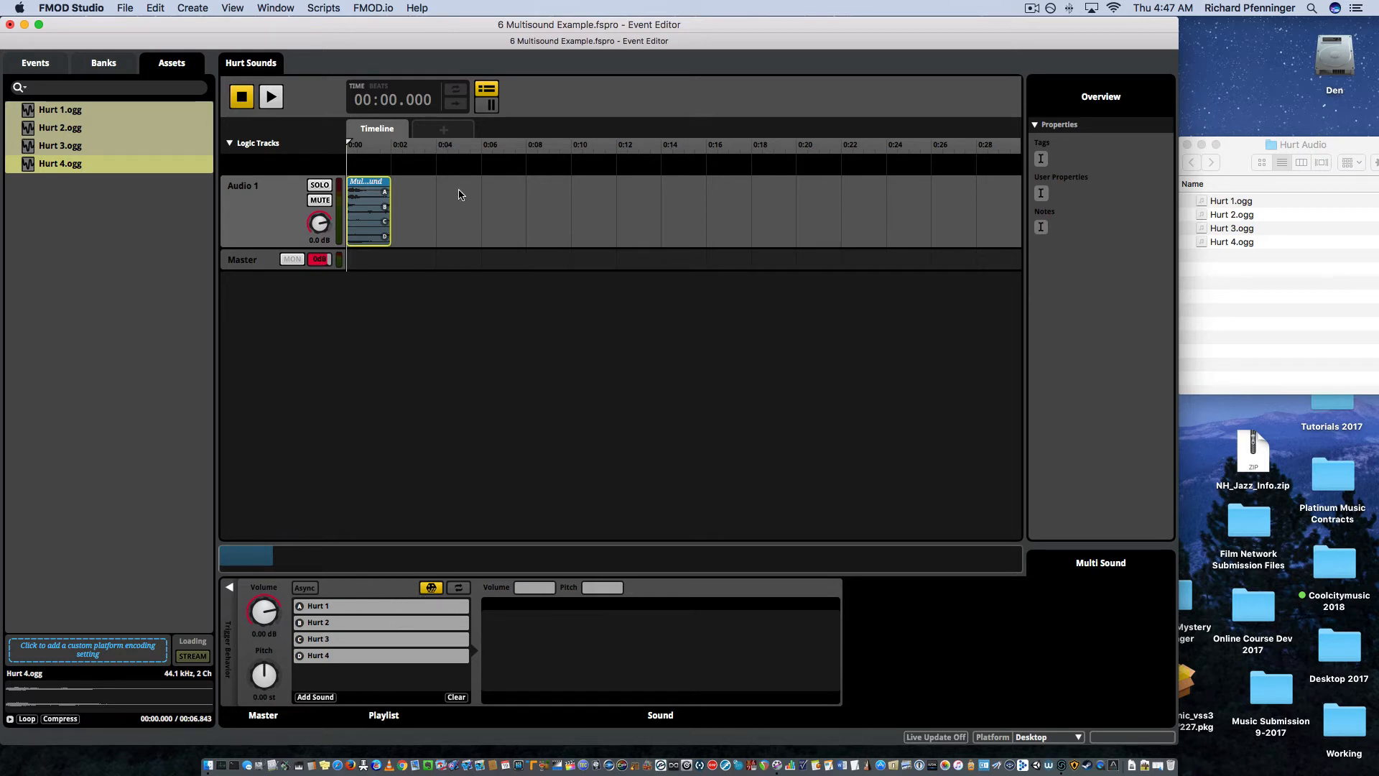
pyautogui.click(485, 207)
pyautogui.click(375, 186)
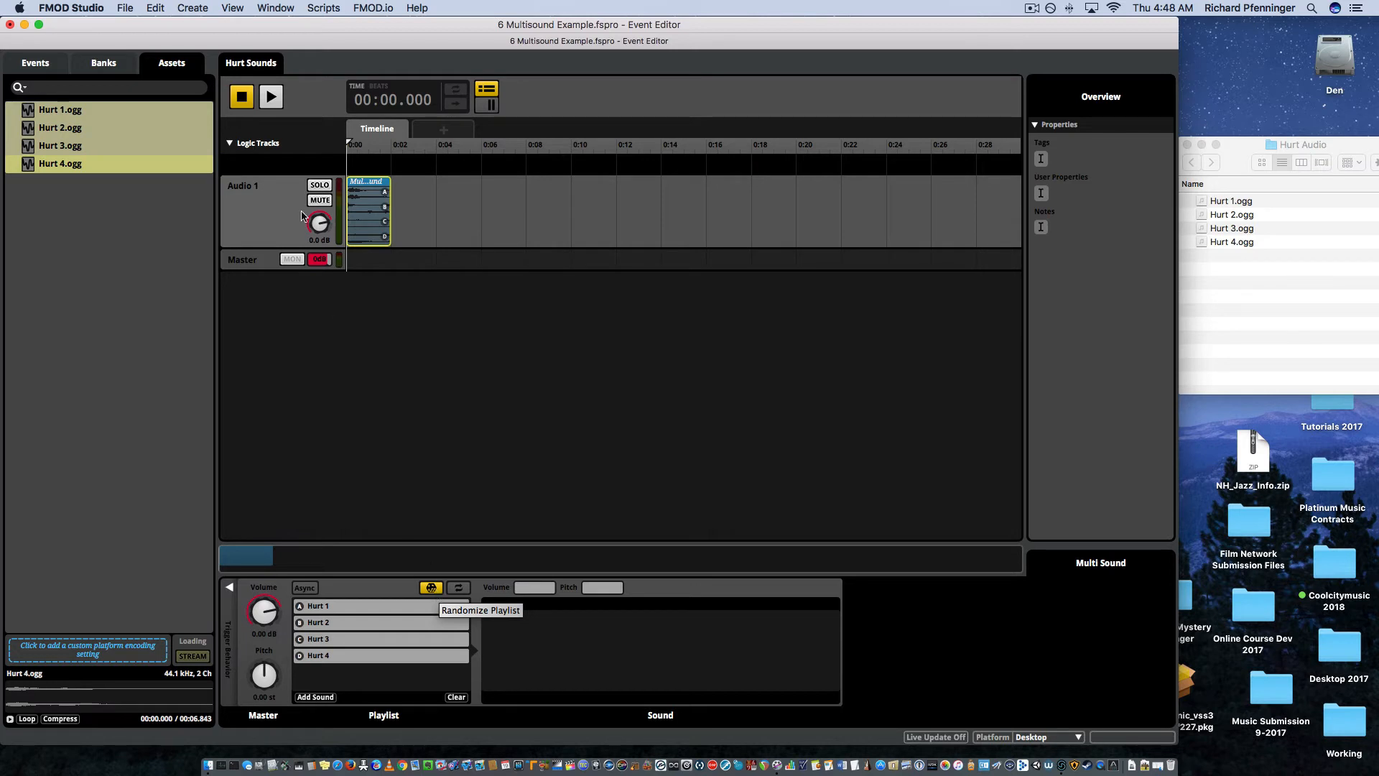
pyautogui.click(268, 104)
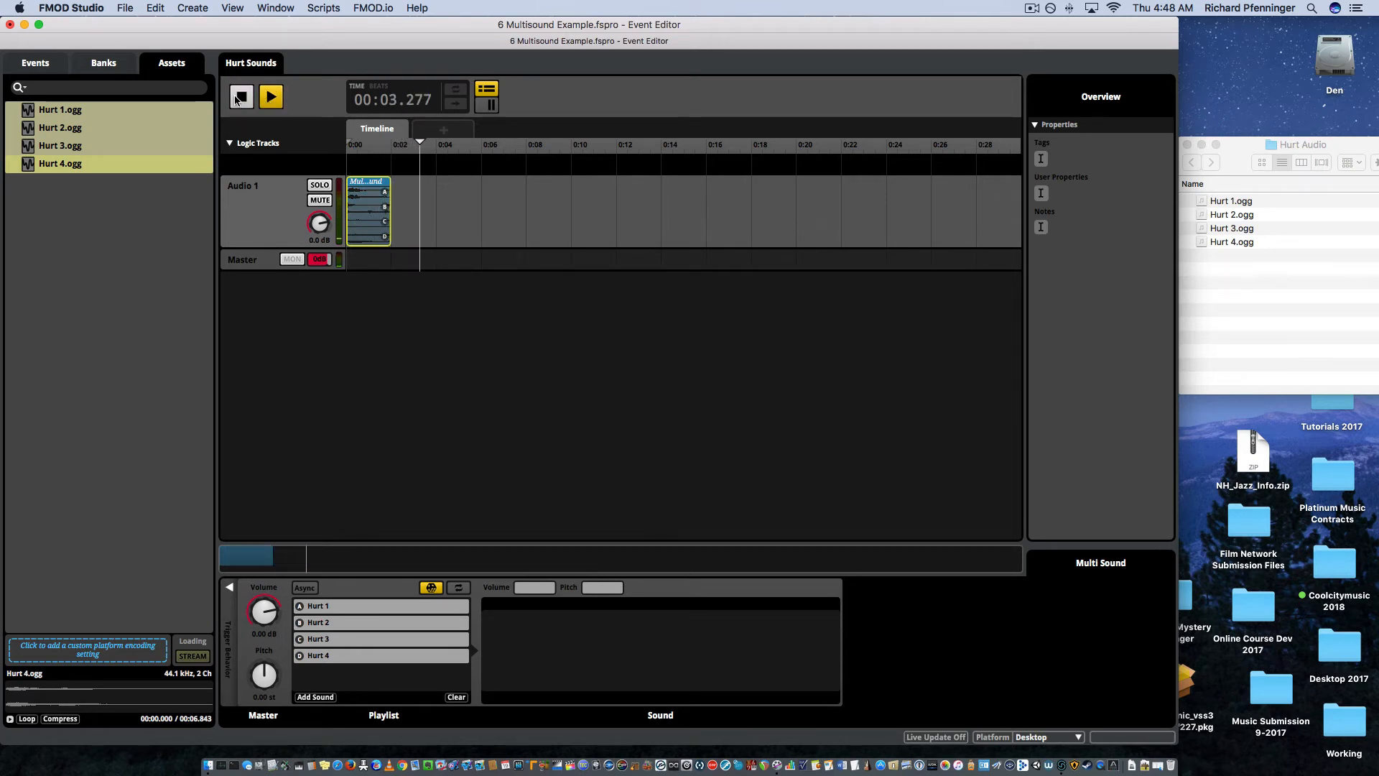
pyautogui.click(241, 98)
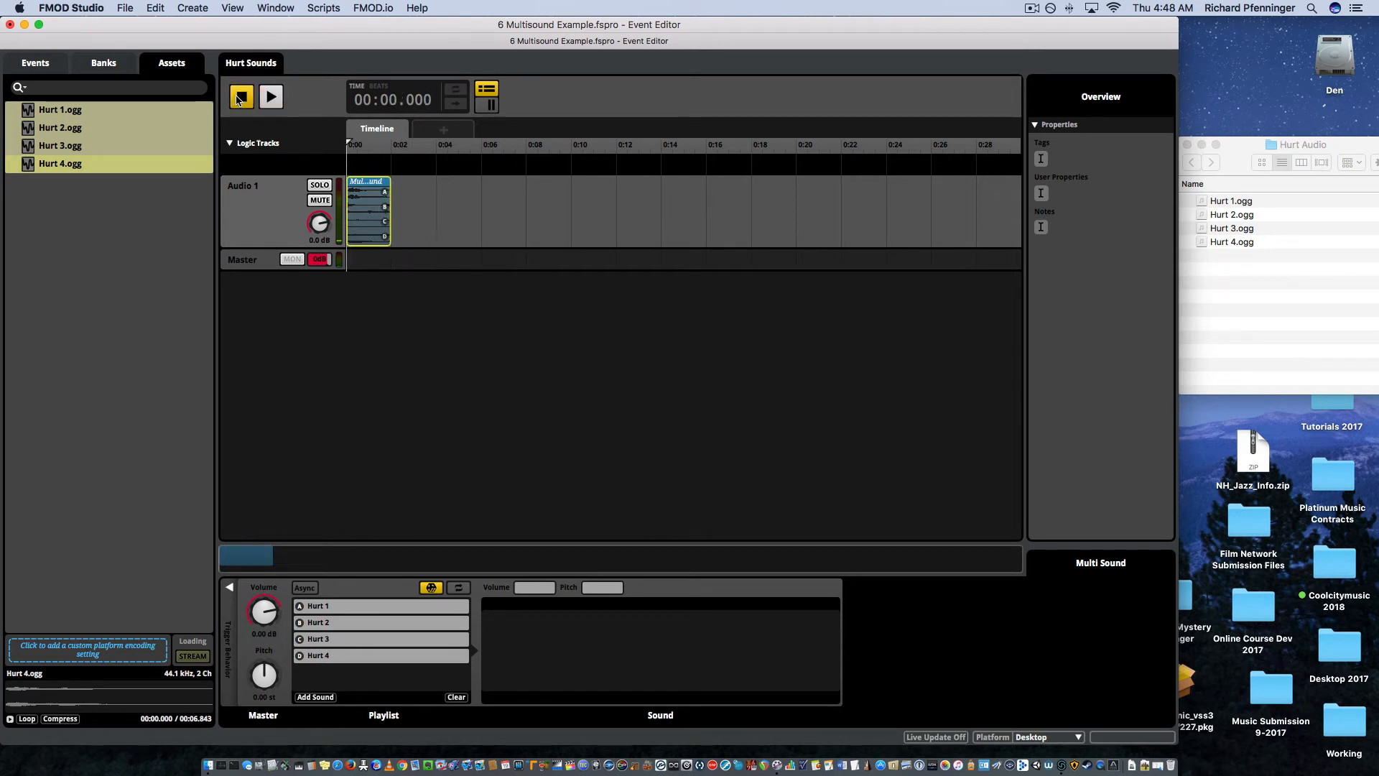
pyautogui.click(272, 98)
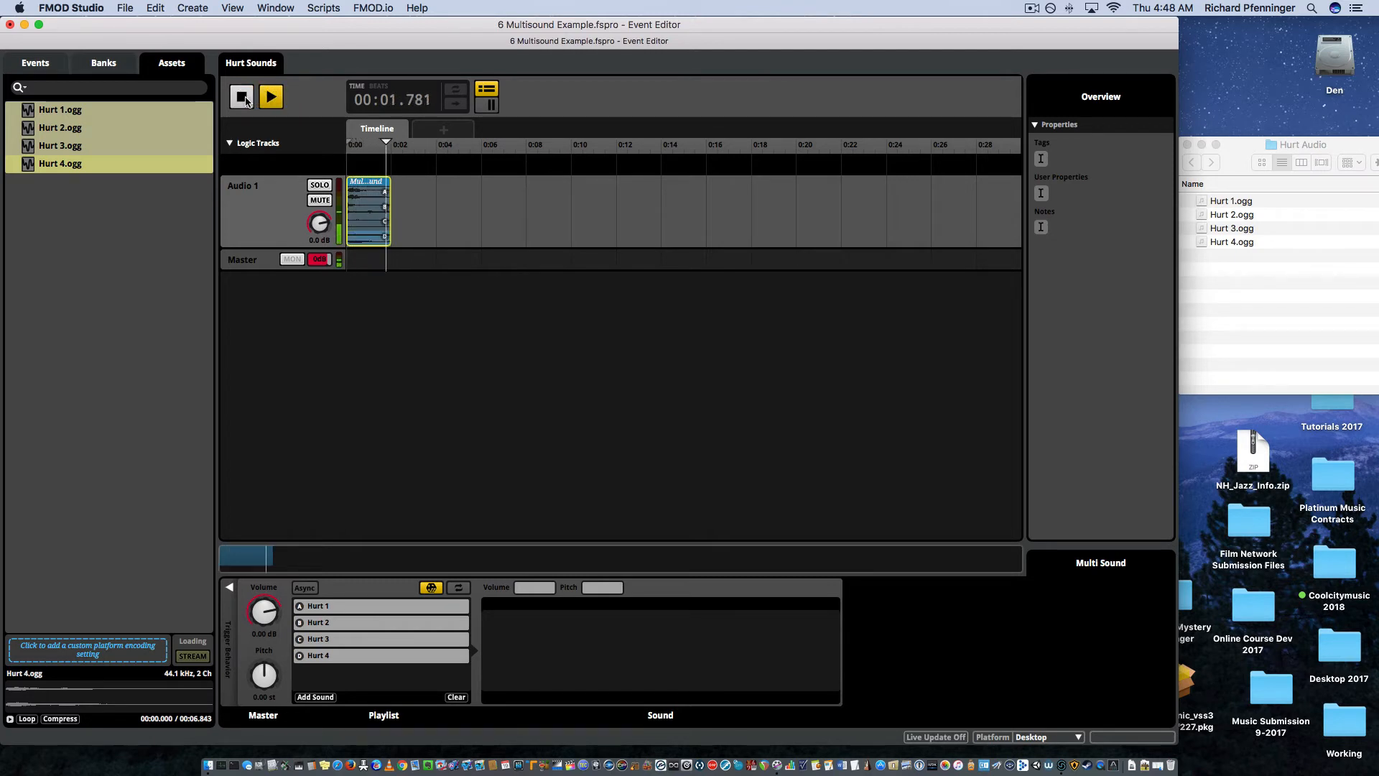
pyautogui.click(246, 101)
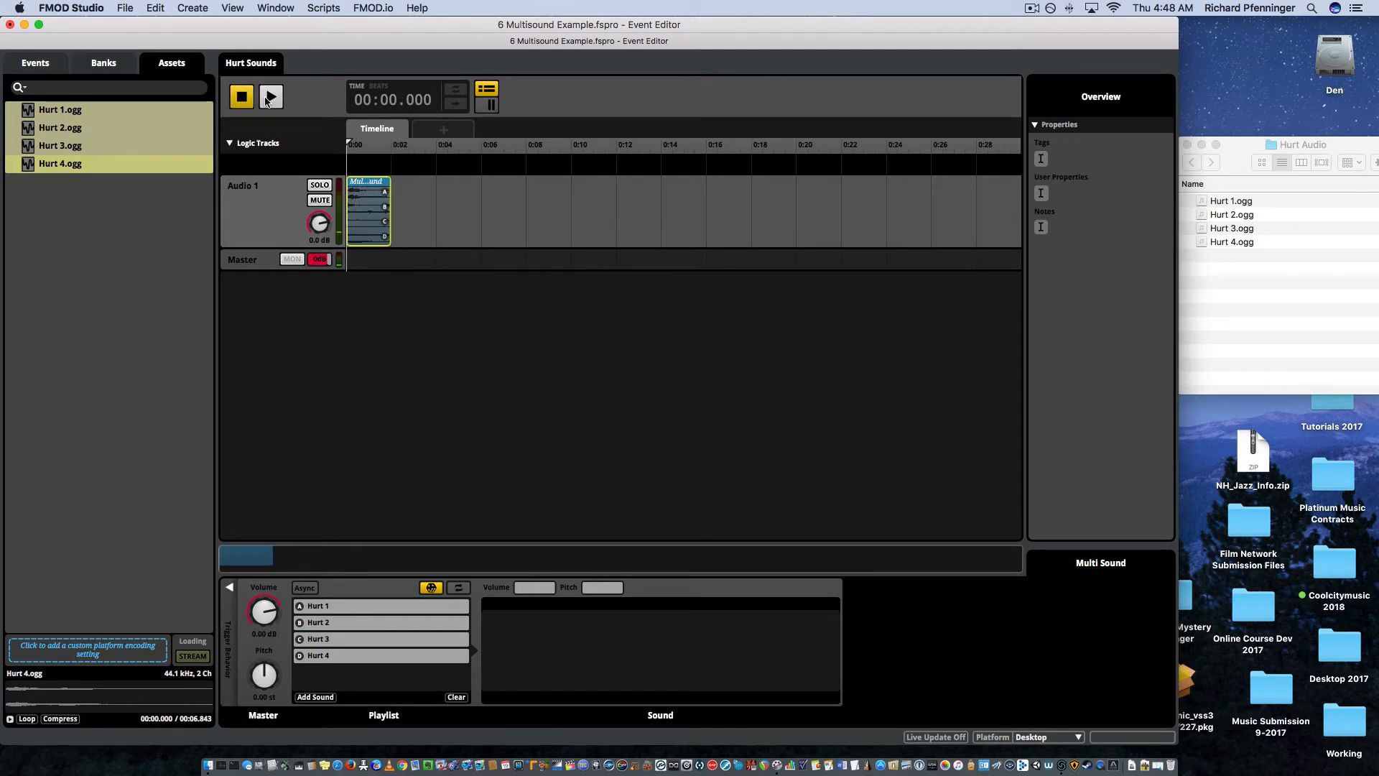
pyautogui.press('XF86AudioRaiseVolume')
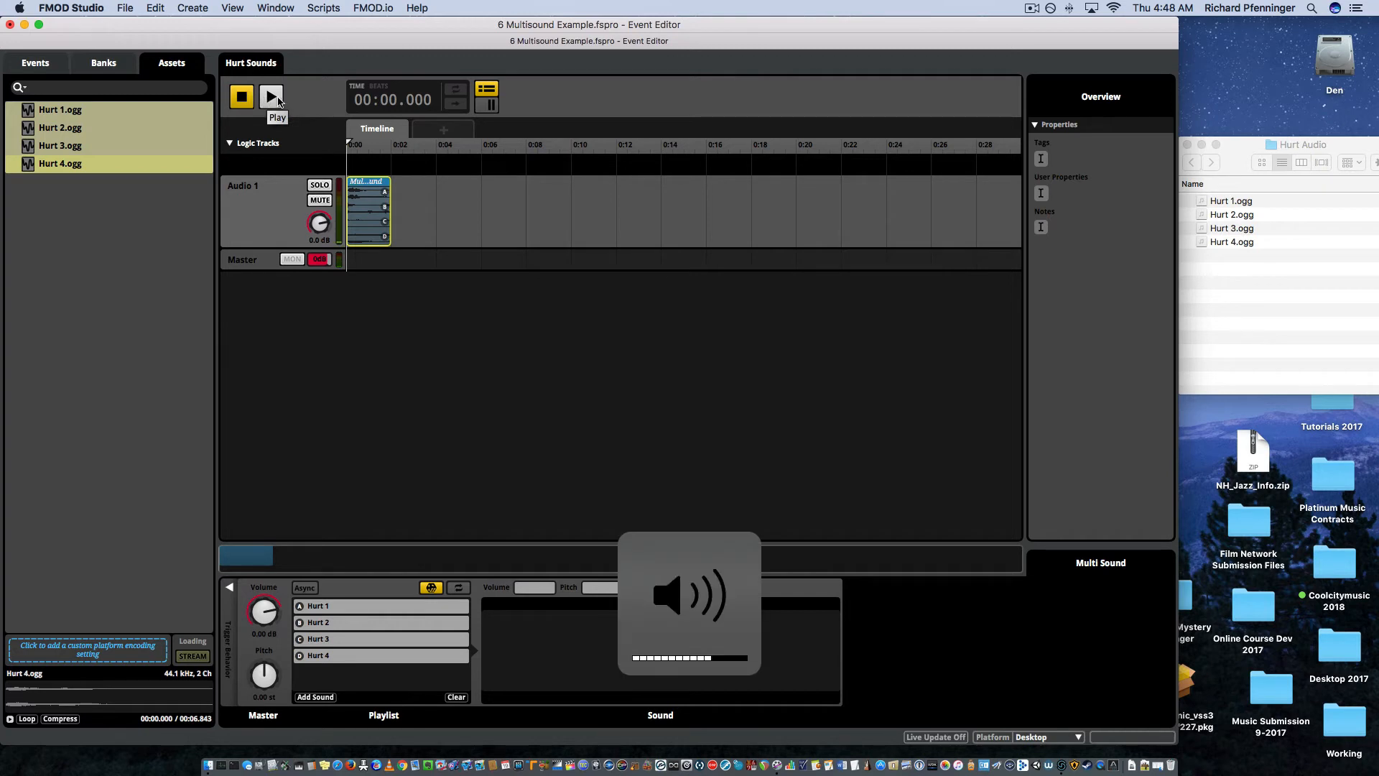
pyautogui.click(276, 100)
pyautogui.click(242, 97)
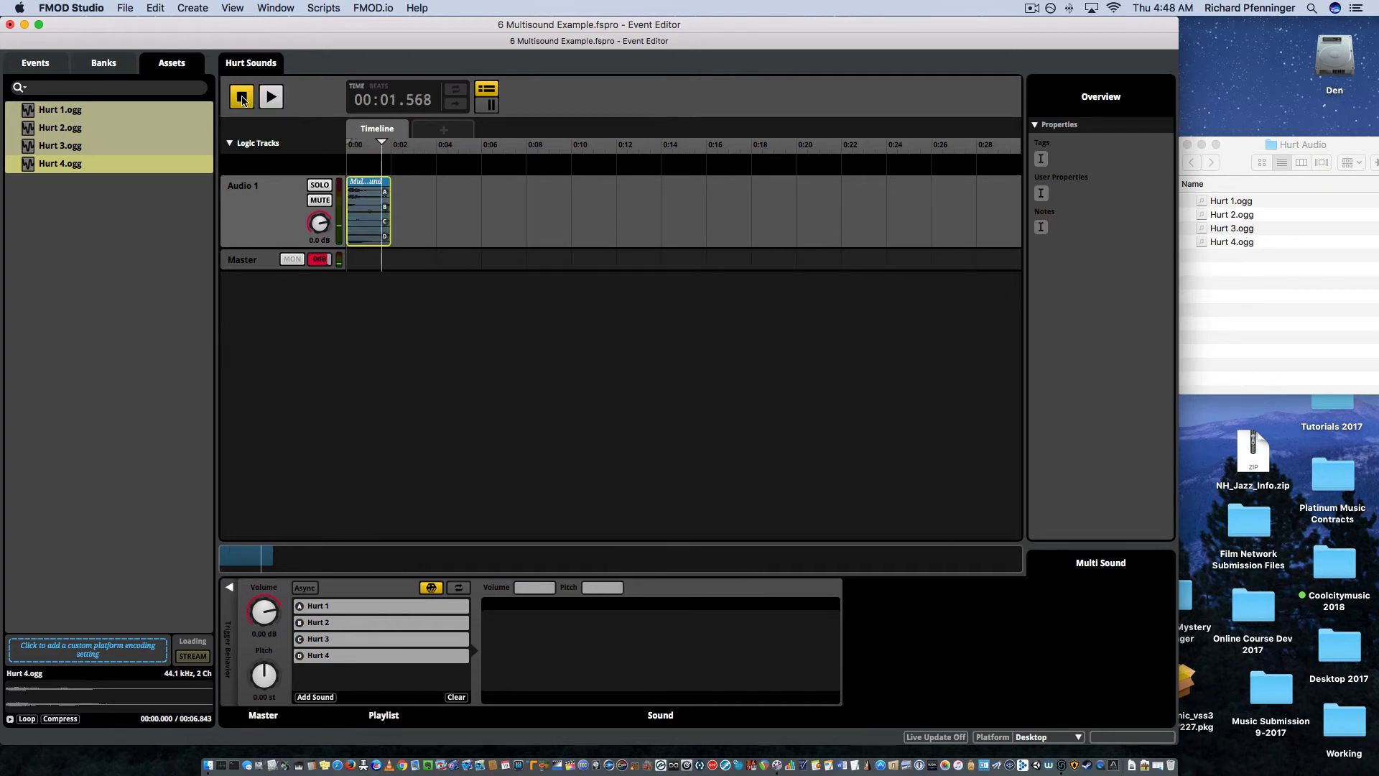
pyautogui.click(262, 99)
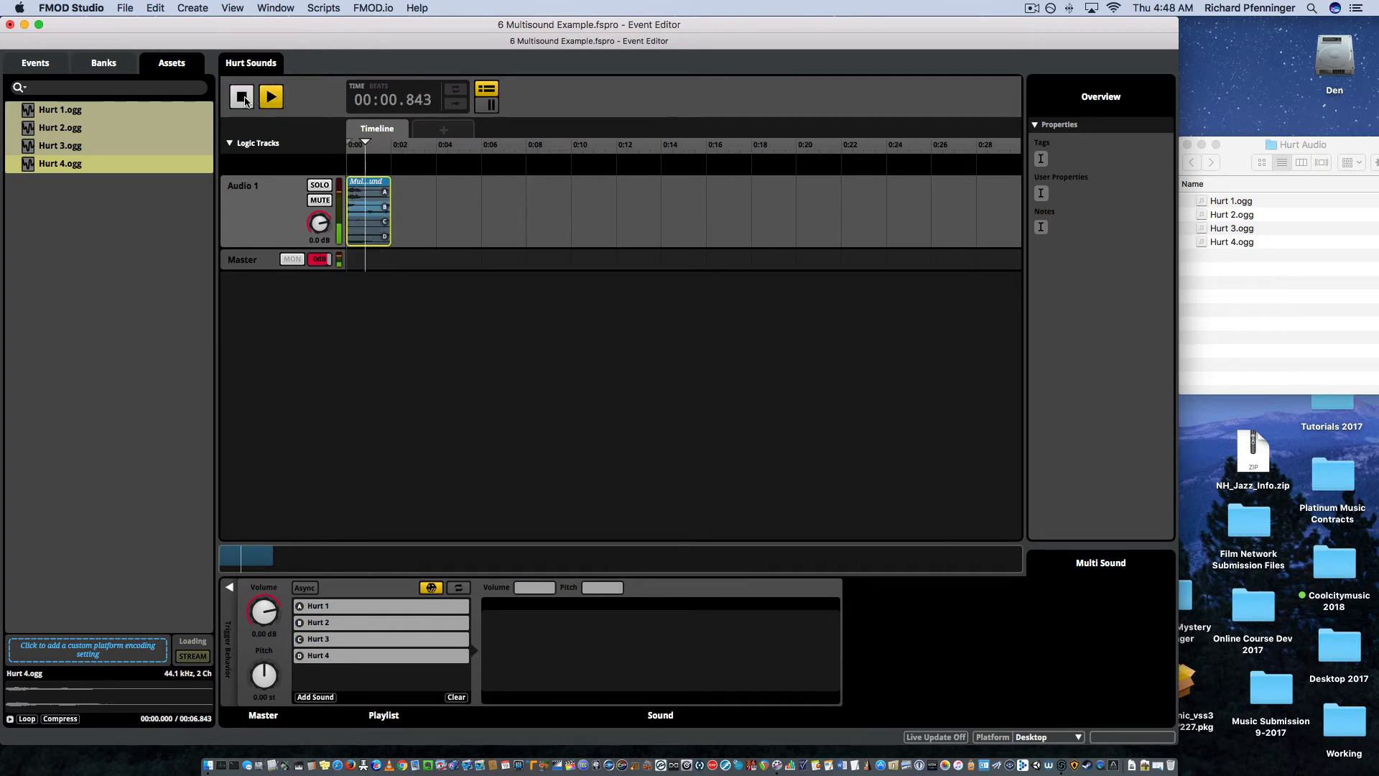
pyautogui.click(242, 98)
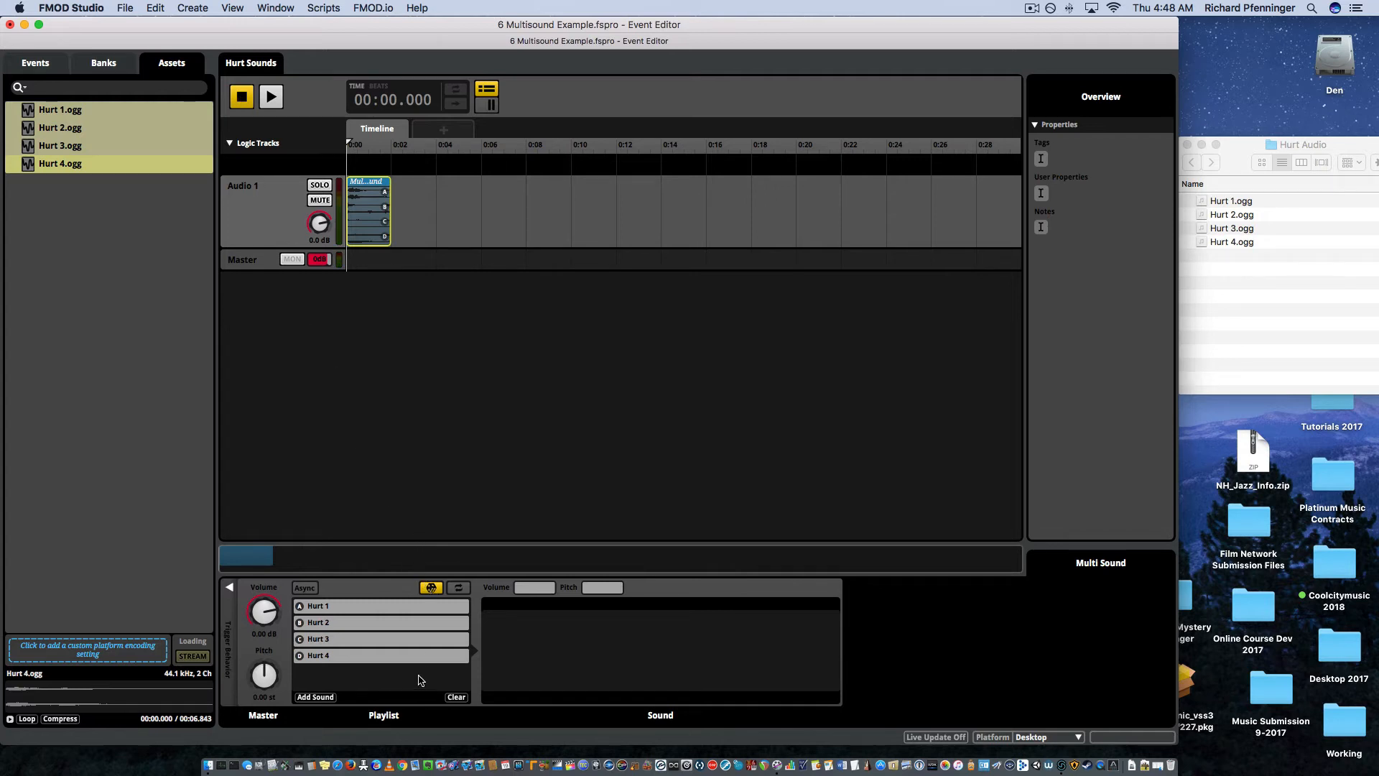
# Step: Try a different pitch on the Hurt 1 playlist sound, audition it, and undo the pitch change
pyautogui.click(363, 610)
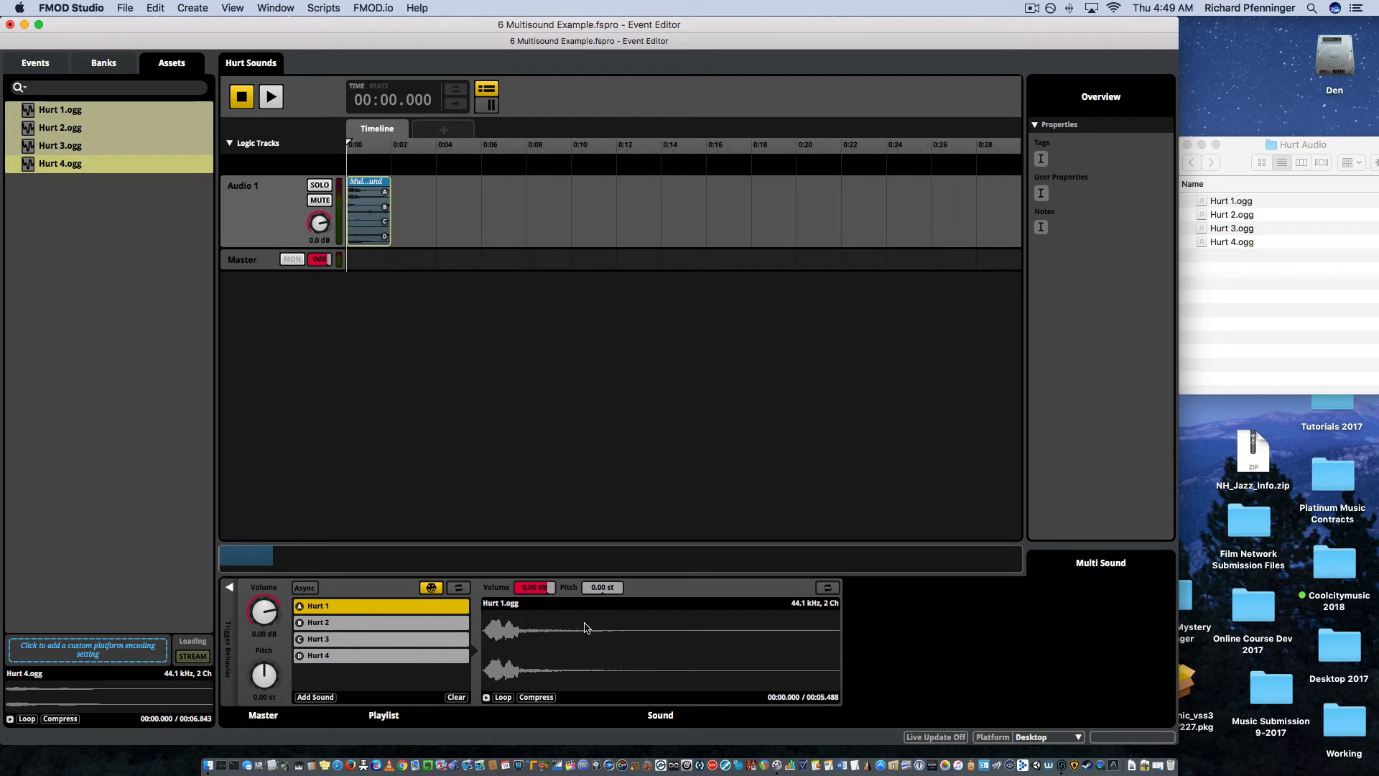
pyautogui.click(486, 697)
pyautogui.moveTo(602, 588); pyautogui.dragTo(602, 590)
pyautogui.click(487, 698)
pyautogui.press('super+z')
# Step: Narrow the FMOD Studio window to clear the Hurt Audio folder, and preview Hurt 1.ogg in Finder
pyautogui.moveTo(1177, 736); pyautogui.dragTo(1068, 717)
pyautogui.click(1227, 202)
pyautogui.click(1227, 202)
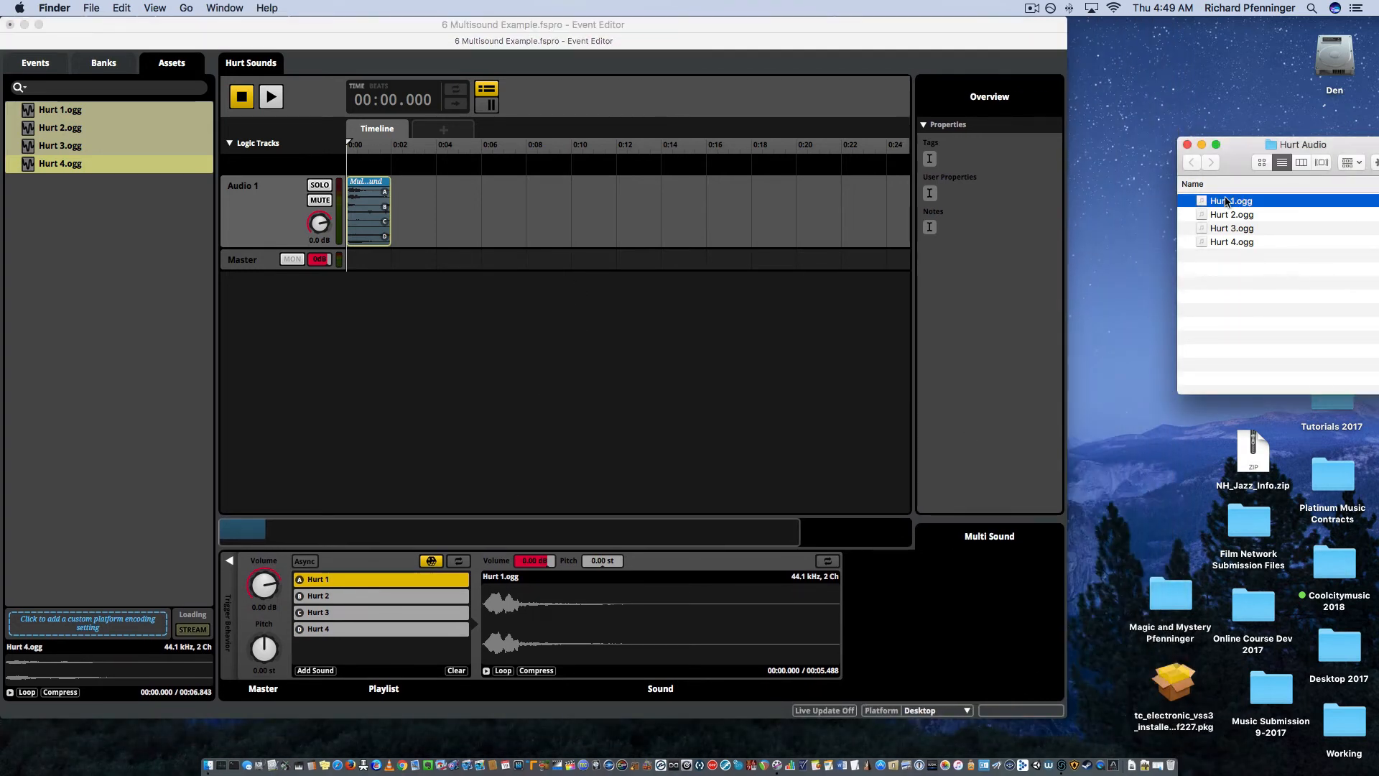
pyautogui.press('space')
pyautogui.press('space')
# Step: Move Hurt 1.ogg out to the desktop and return it to the Hurt Audio folder
pyautogui.moveTo(1205, 202); pyautogui.dragTo(1146, 415)
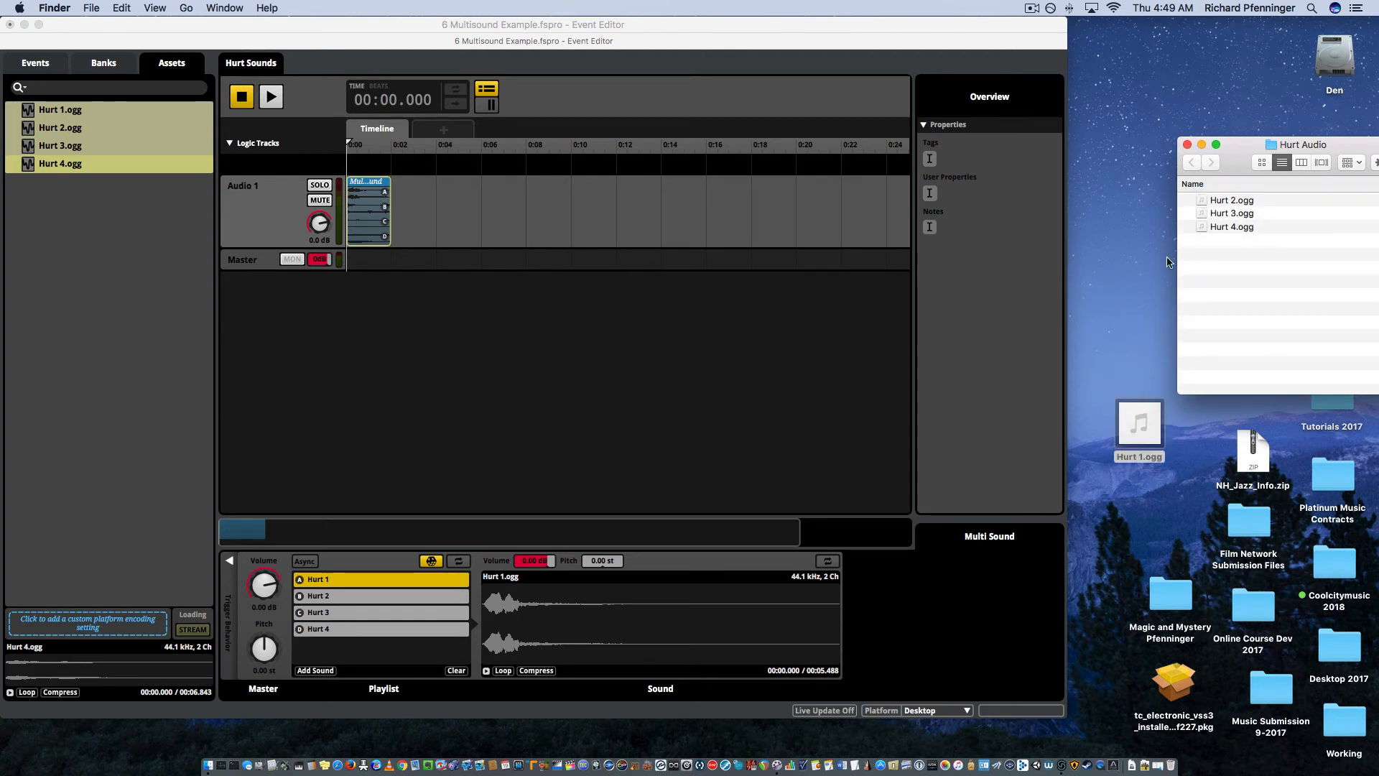
pyautogui.moveTo(1142, 420); pyautogui.dragTo(1250, 309)
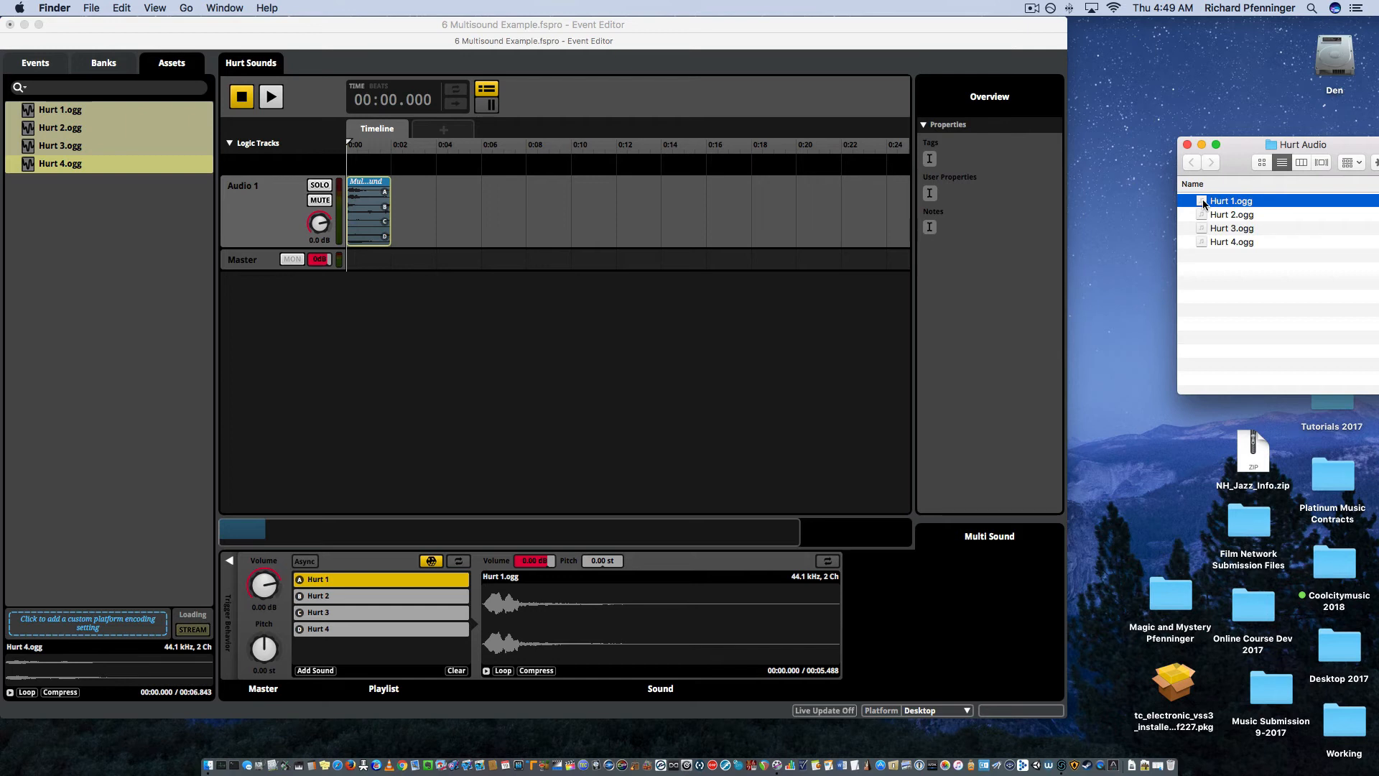
# Step: Duplicate Hurt 1.ogg in the Hurt Audio folder to make four copies, and select Hurt 1 copy 2.ogg
pyautogui.press('super+d')
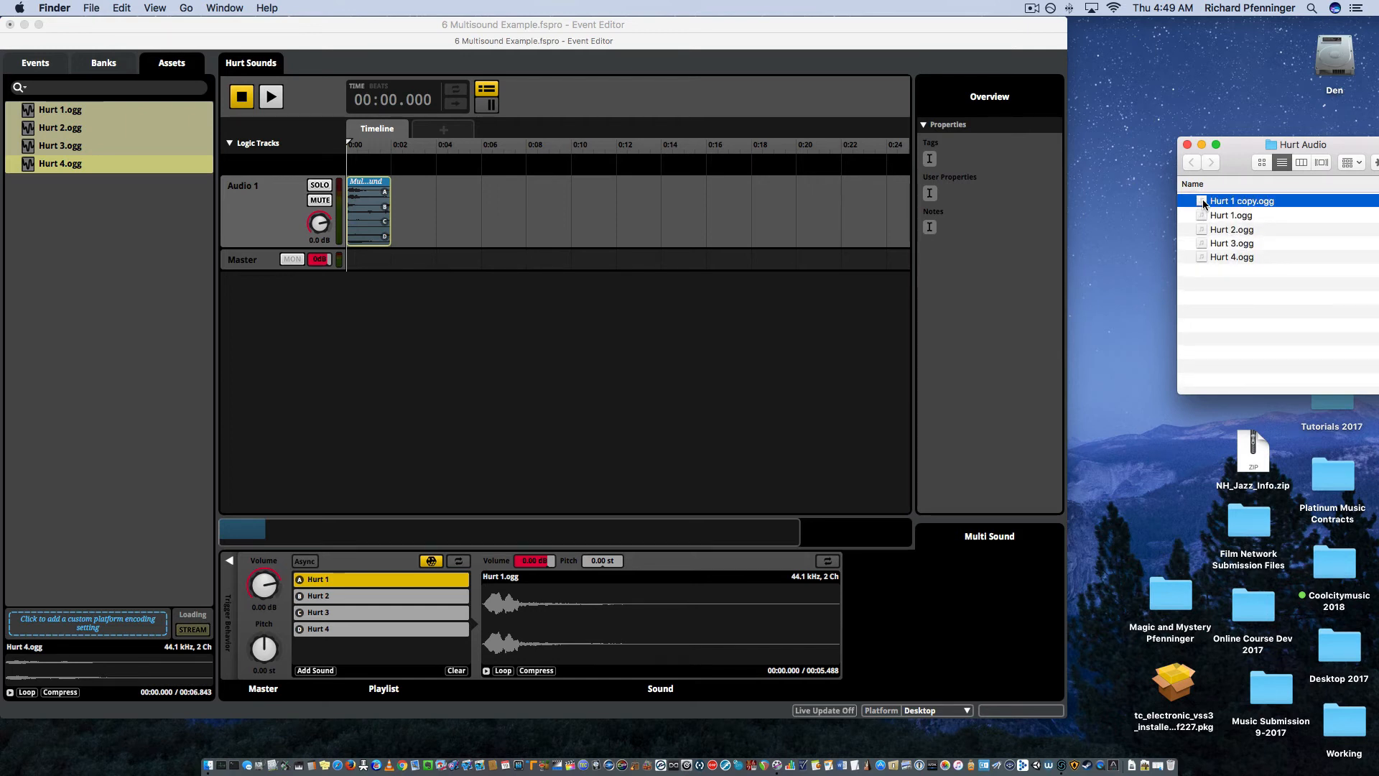
pyautogui.press('super+d')
pyautogui.press('super+d')
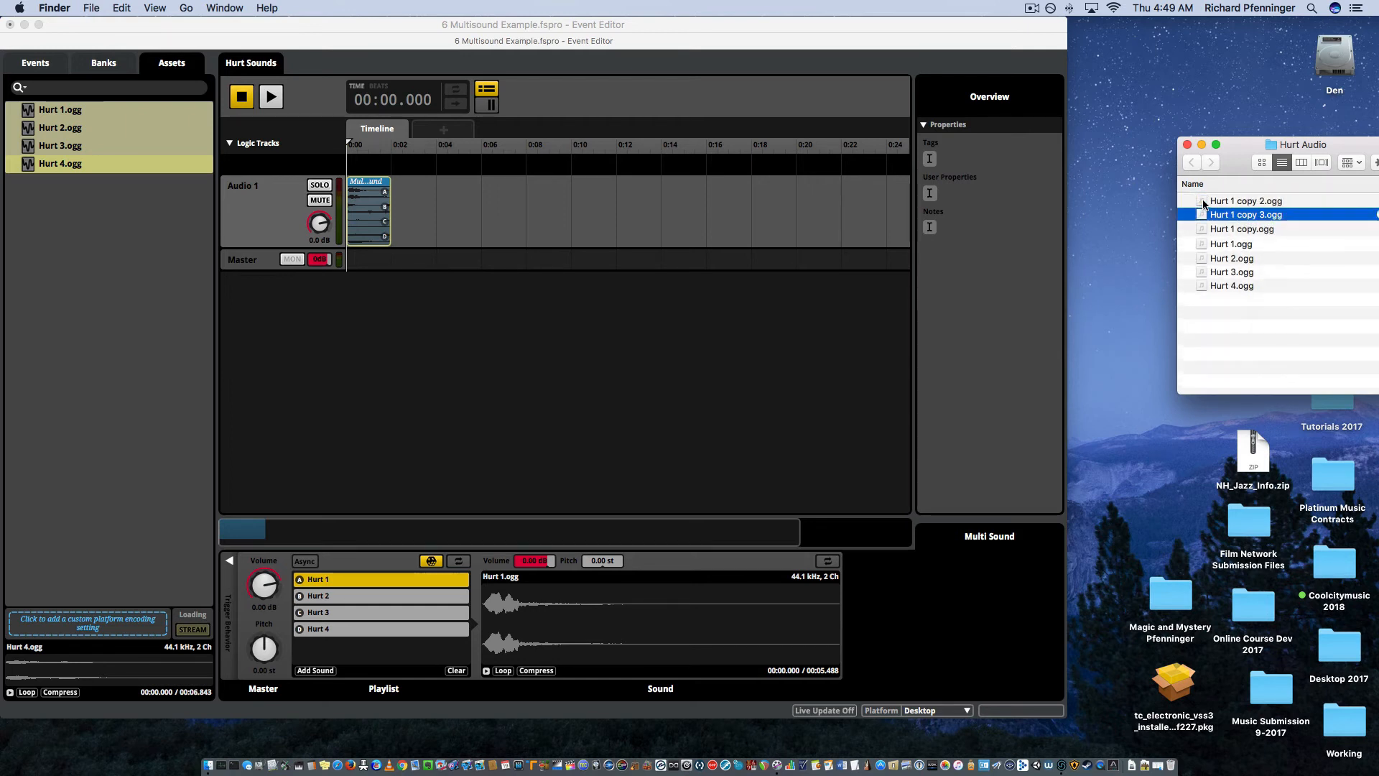
pyautogui.press('super+d')
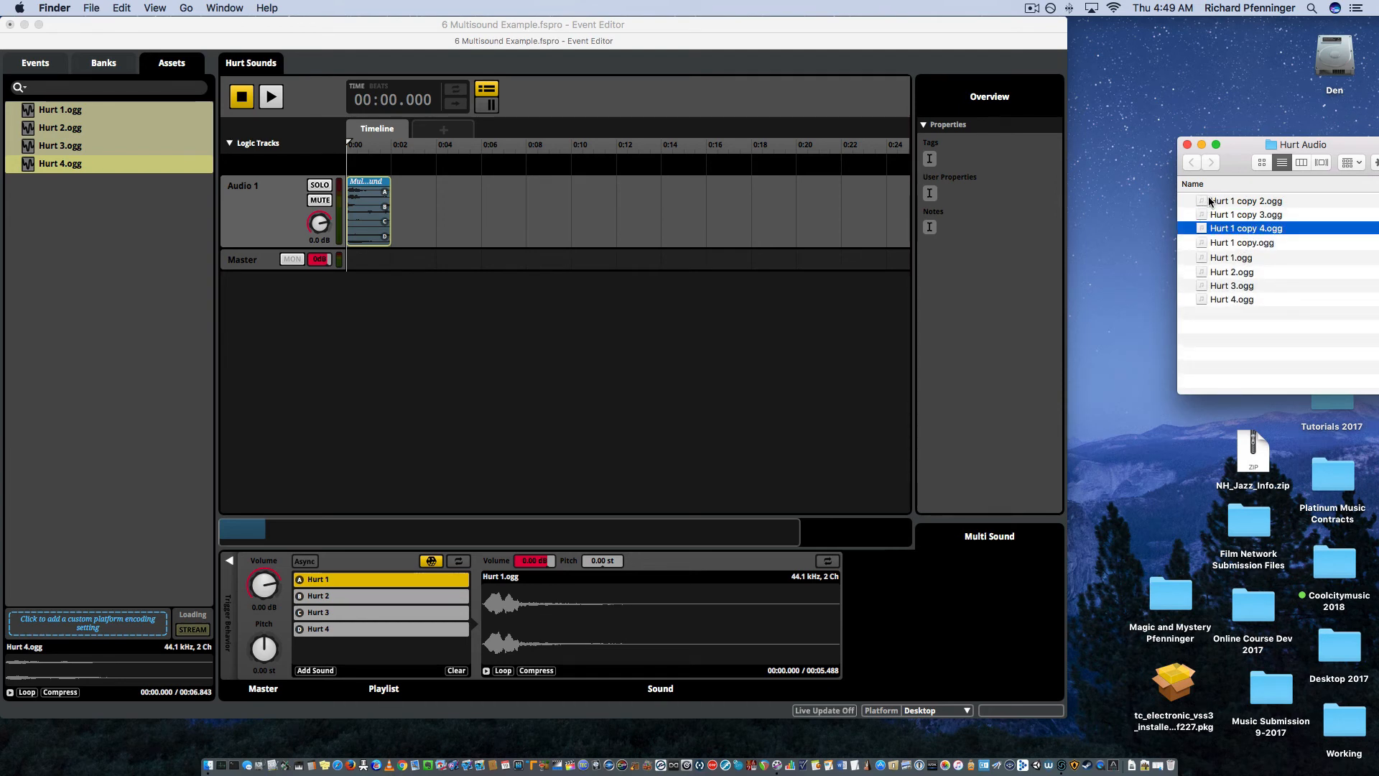
pyautogui.click(1202, 204)
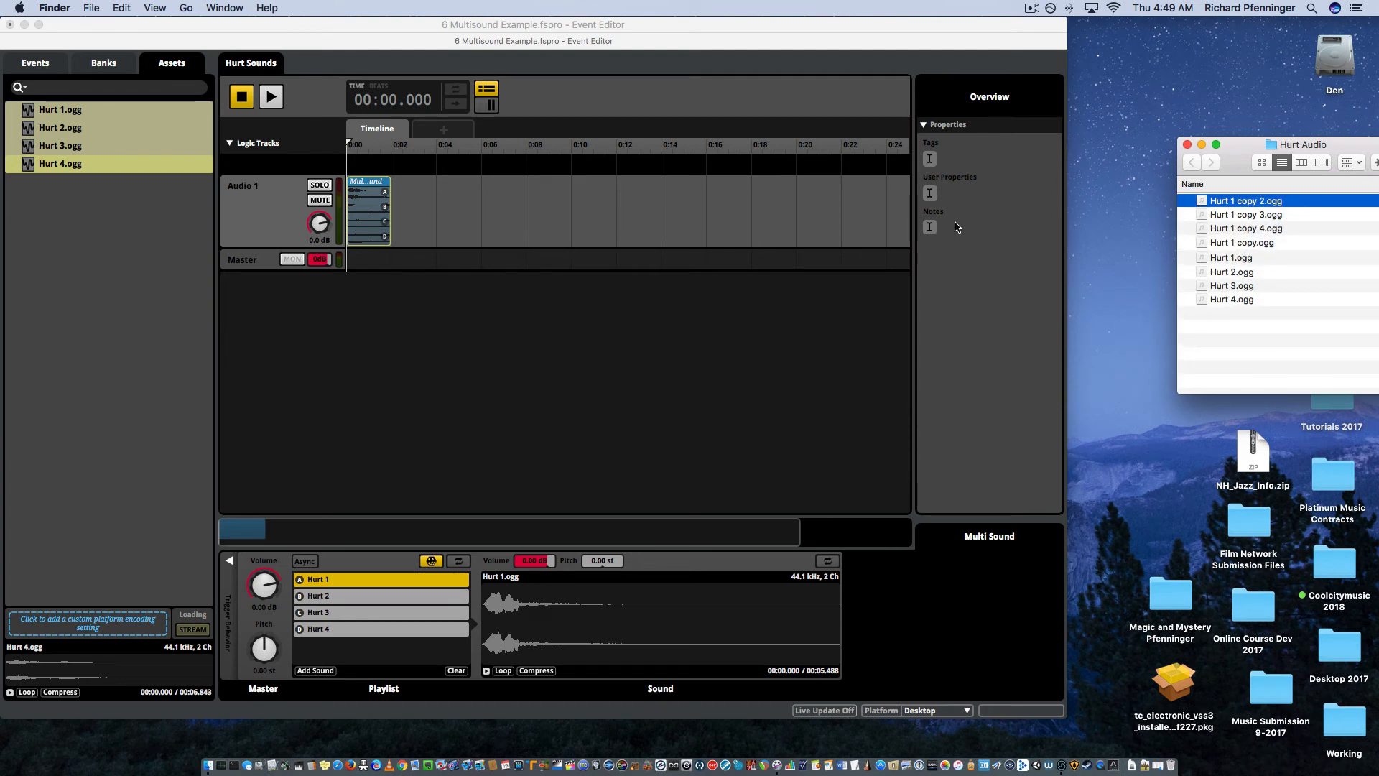
# Step: Return to FMOD Studio and add a second audio track below Audio 1
pyautogui.click(286, 257)
pyautogui.click(255, 221)
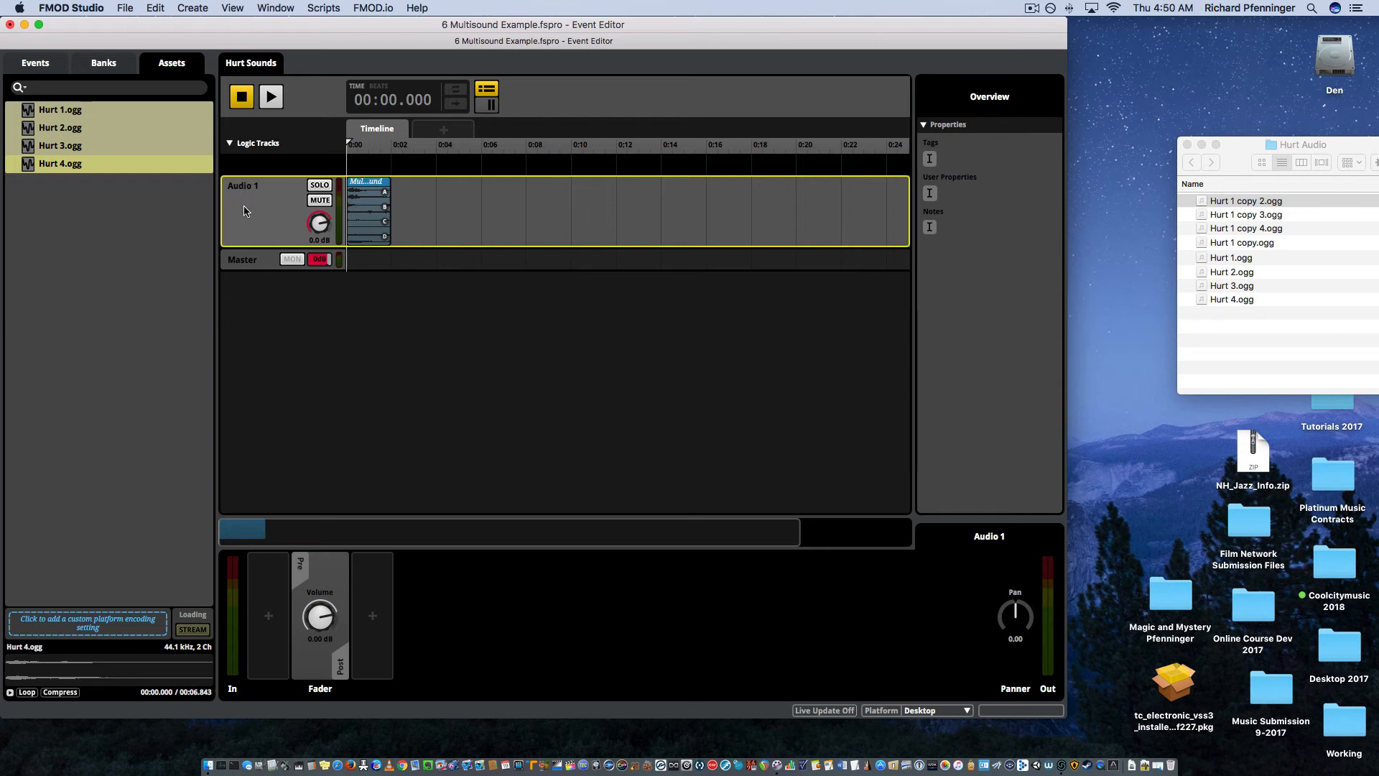
pyautogui.rightClick(244, 211)
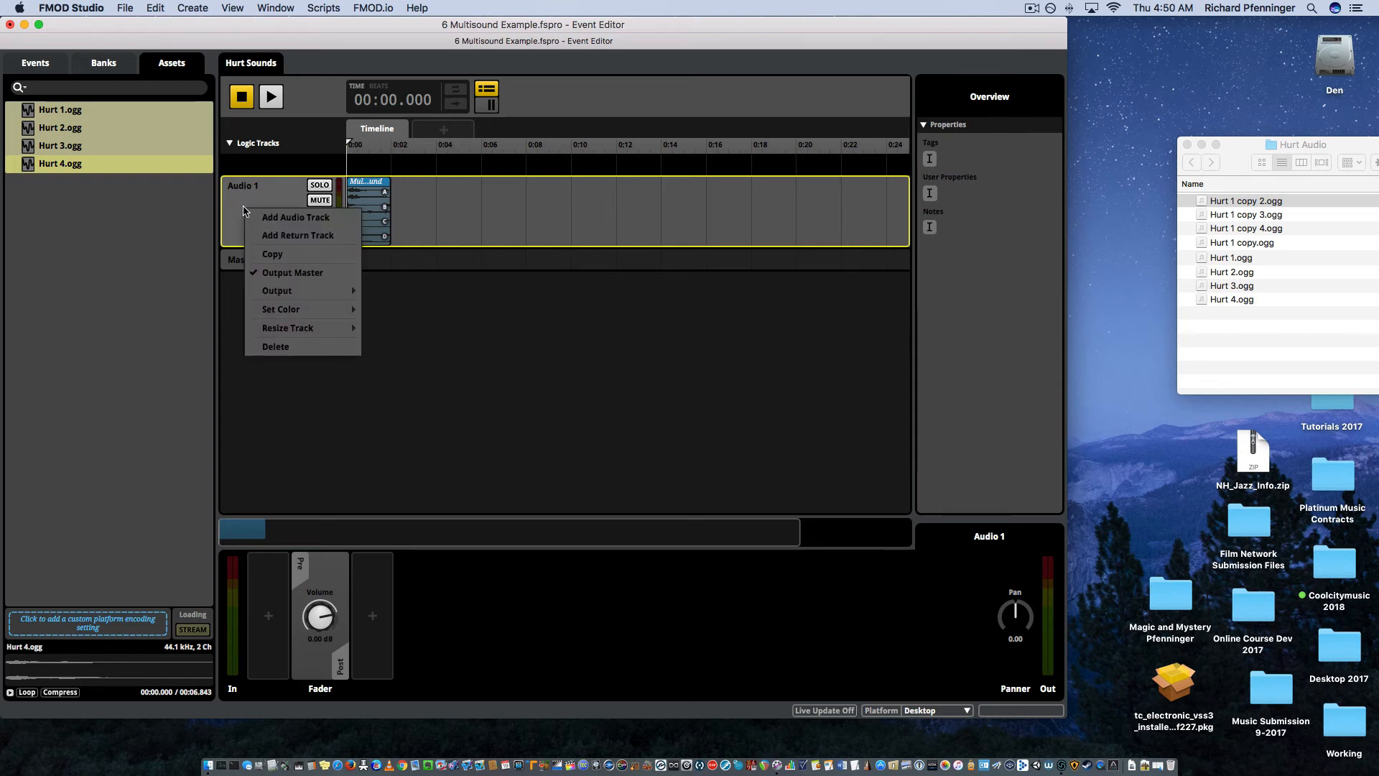
pyautogui.click(267, 217)
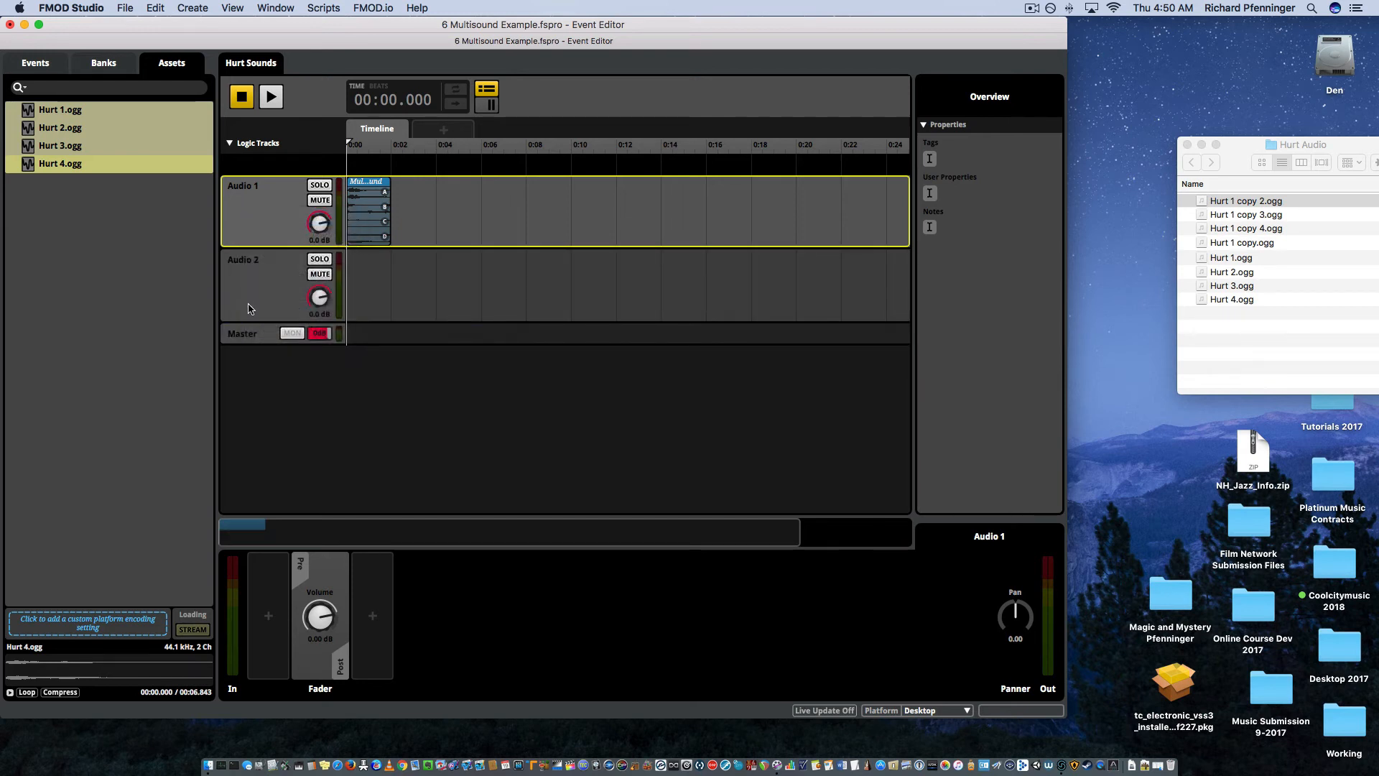
pyautogui.click(1255, 207)
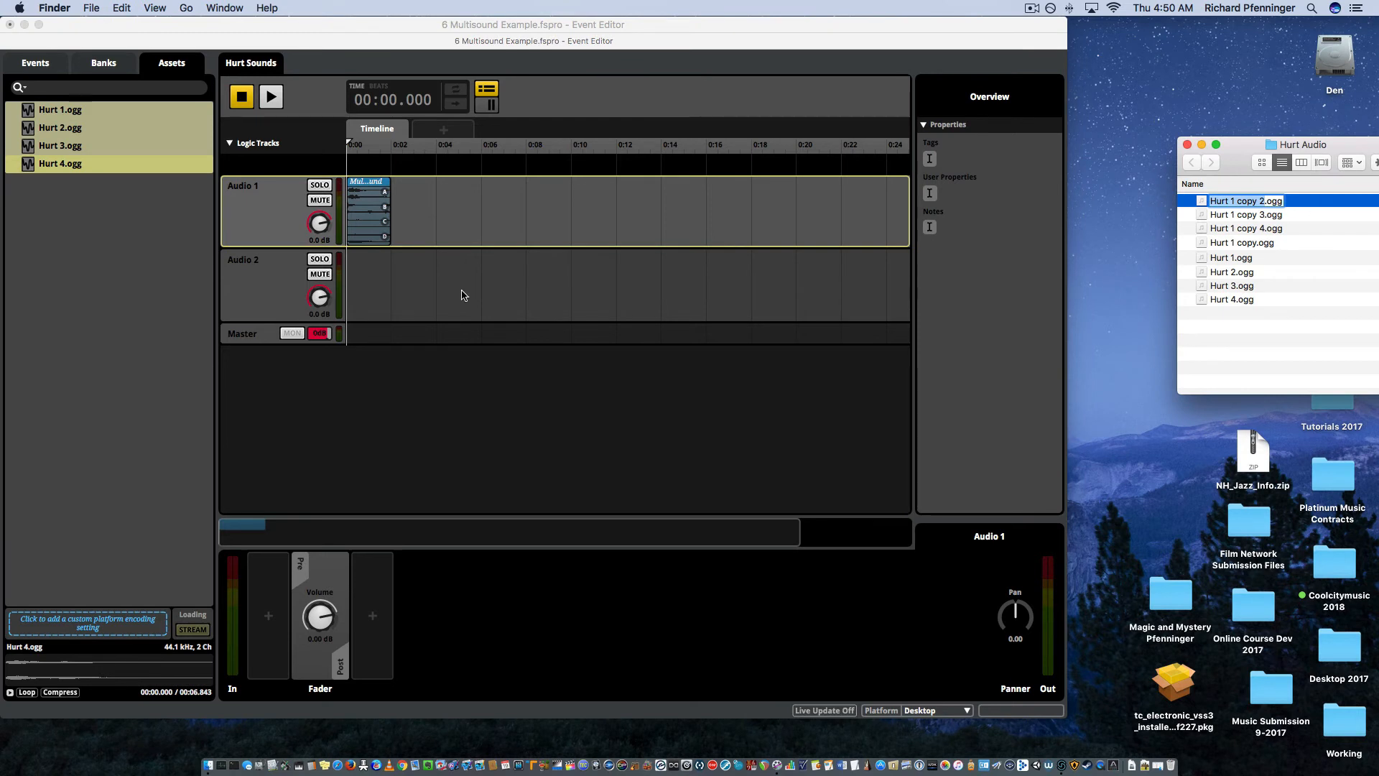
pyautogui.click(462, 294)
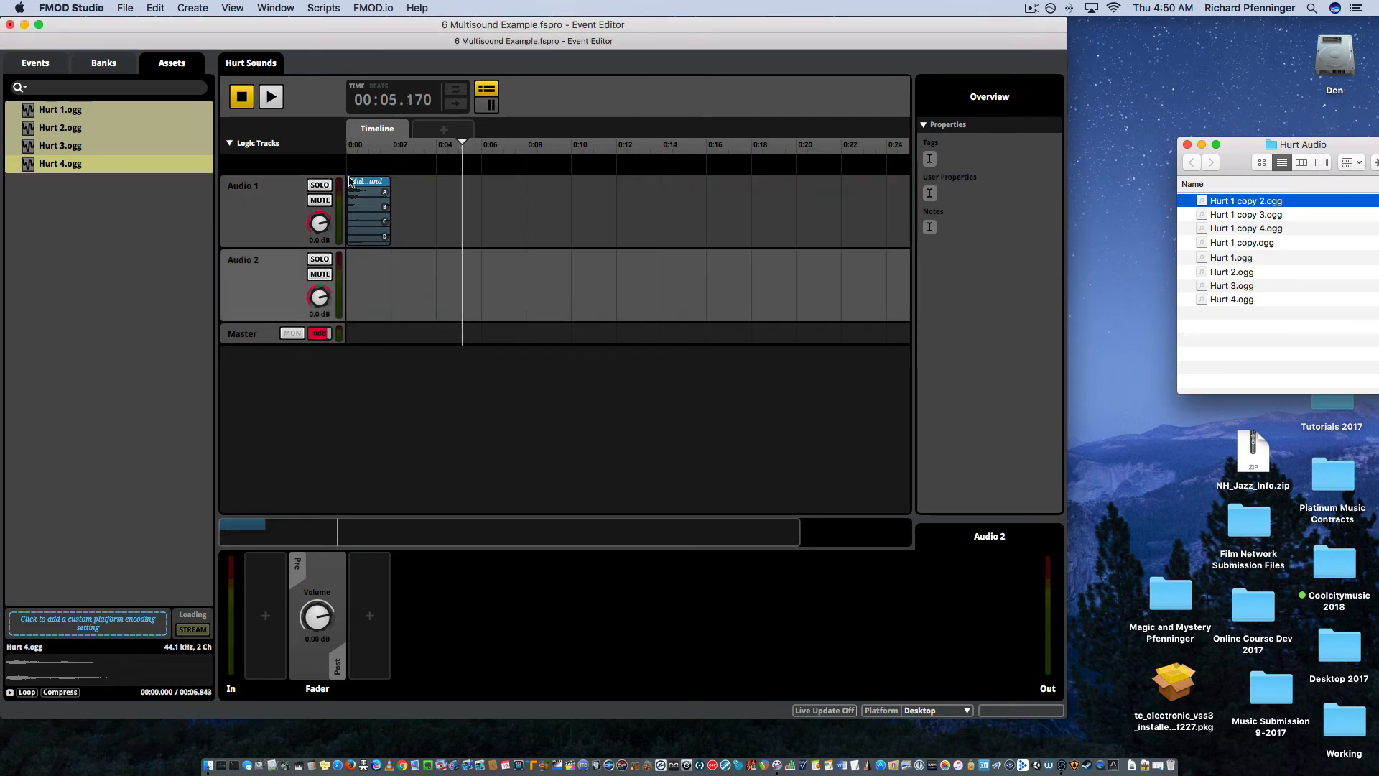
pyautogui.click(237, 98)
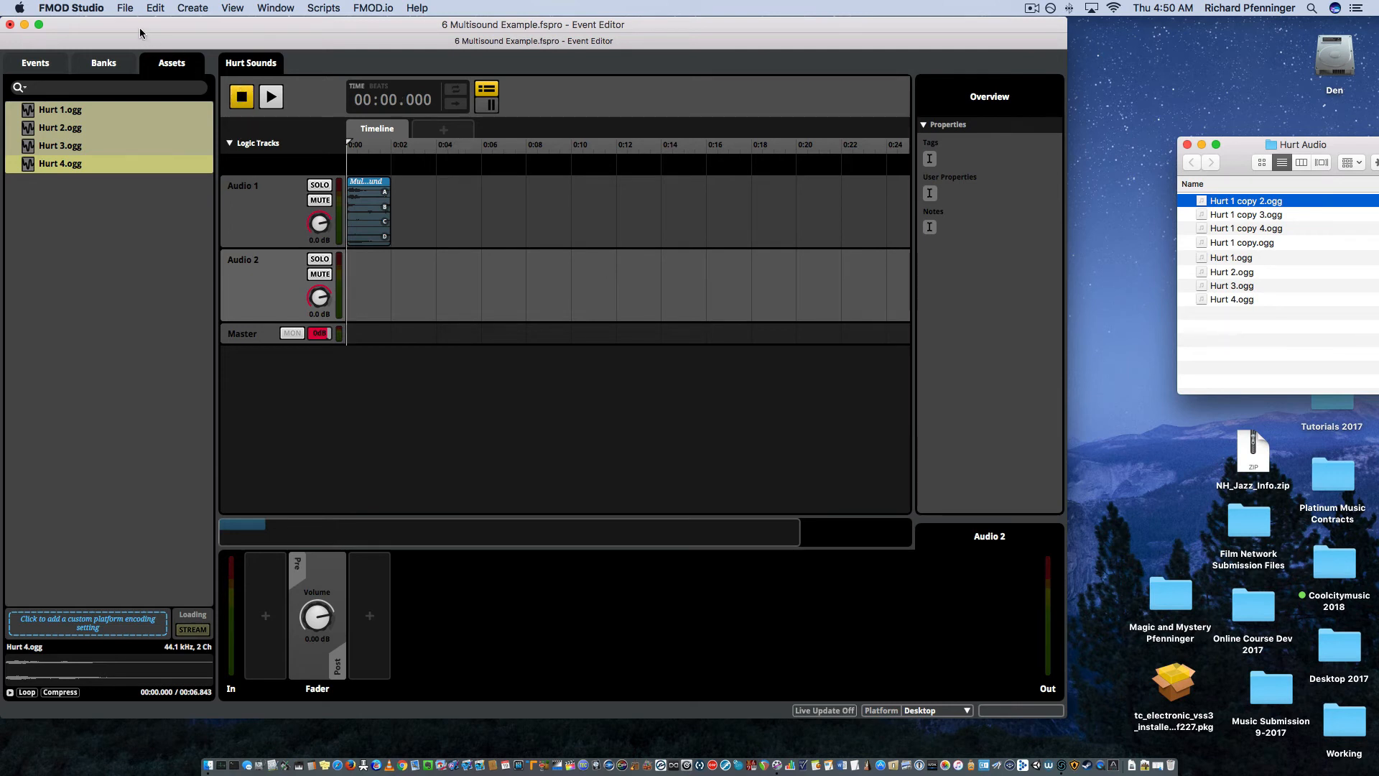
pyautogui.click(122, 9)
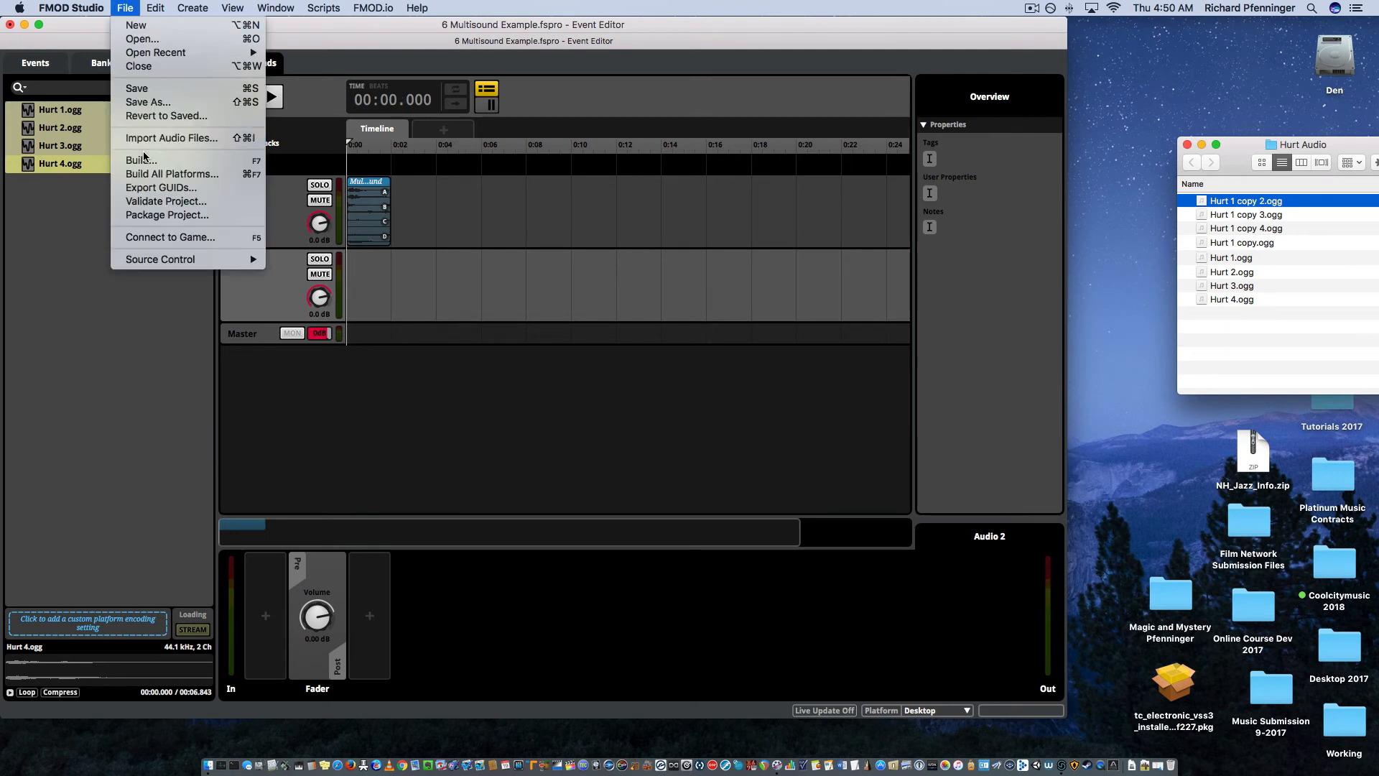
pyautogui.click(460, 318)
# Step: Add a multi sound at the start of Audio 2, fill its playlist with the four Hurt 1 copies, and check the project's assets
pyautogui.rightClick(382, 285)
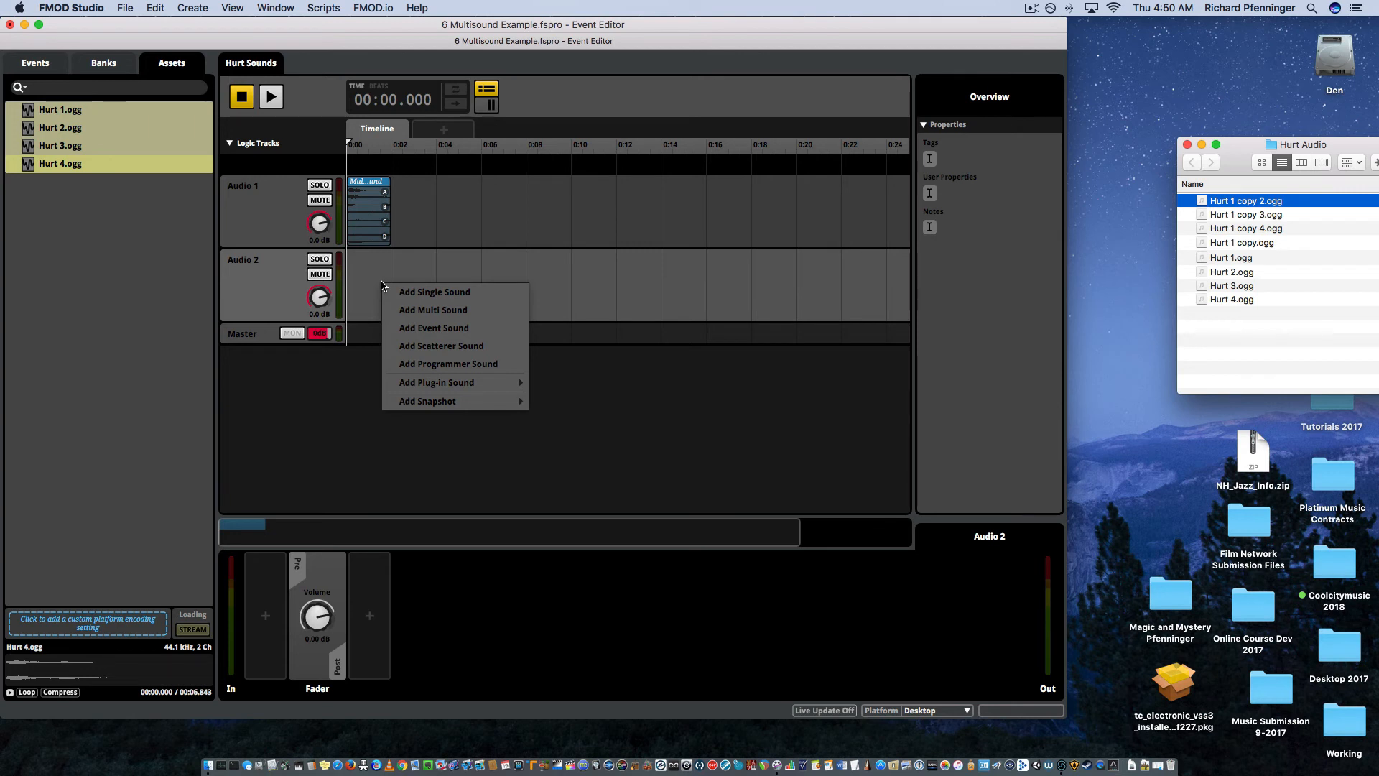
pyautogui.click(397, 310)
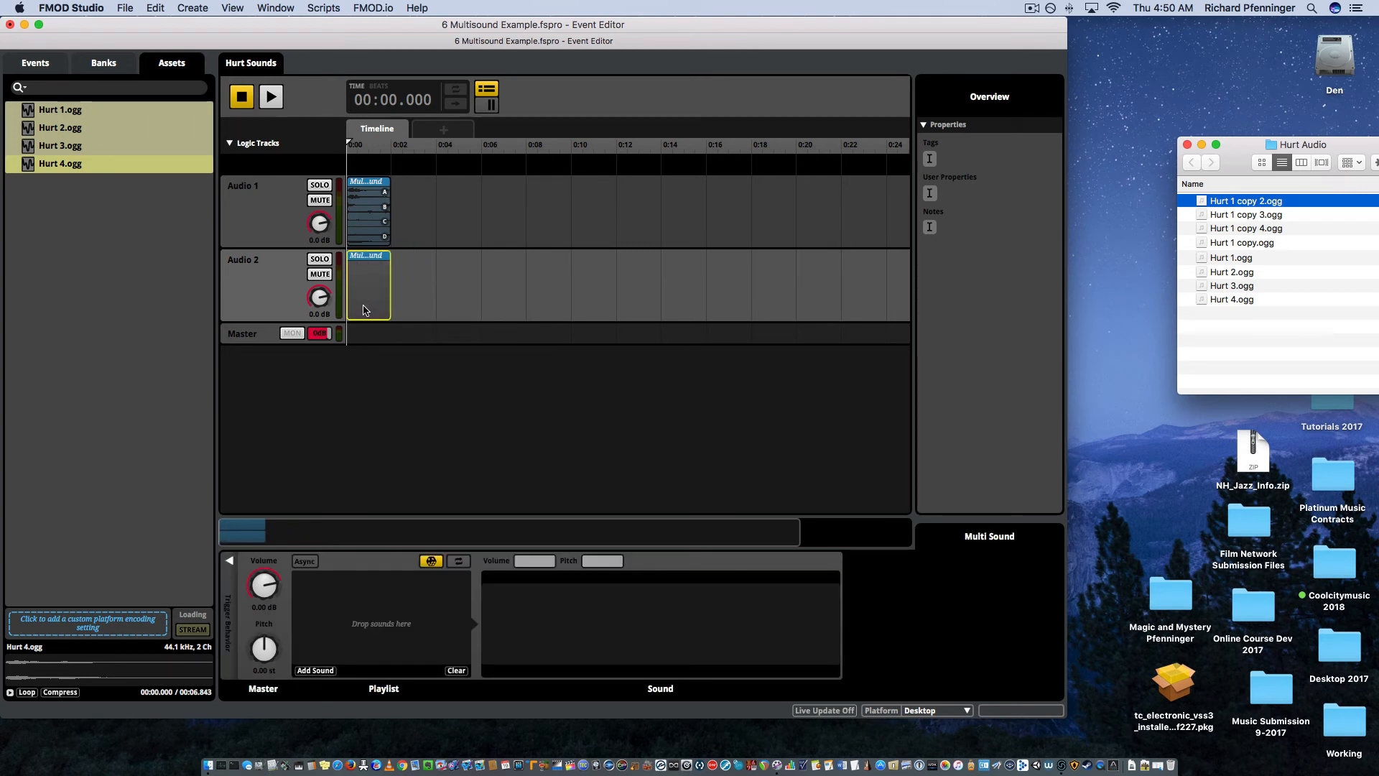
pyautogui.click(1268, 246)
pyautogui.keyDown('shift'); pyautogui.click(1268, 246); pyautogui.keyUp('shift')
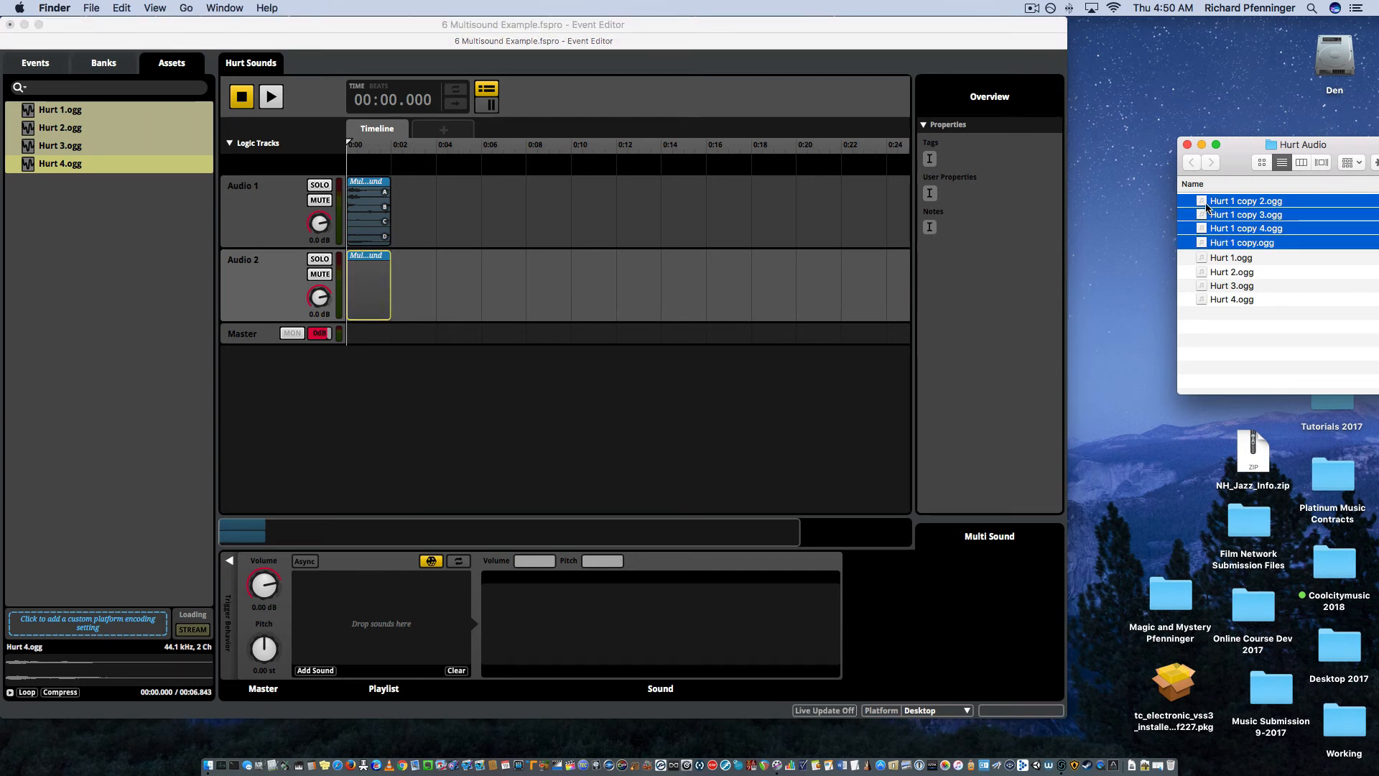
pyautogui.moveTo(1207, 207); pyautogui.dragTo(377, 567)
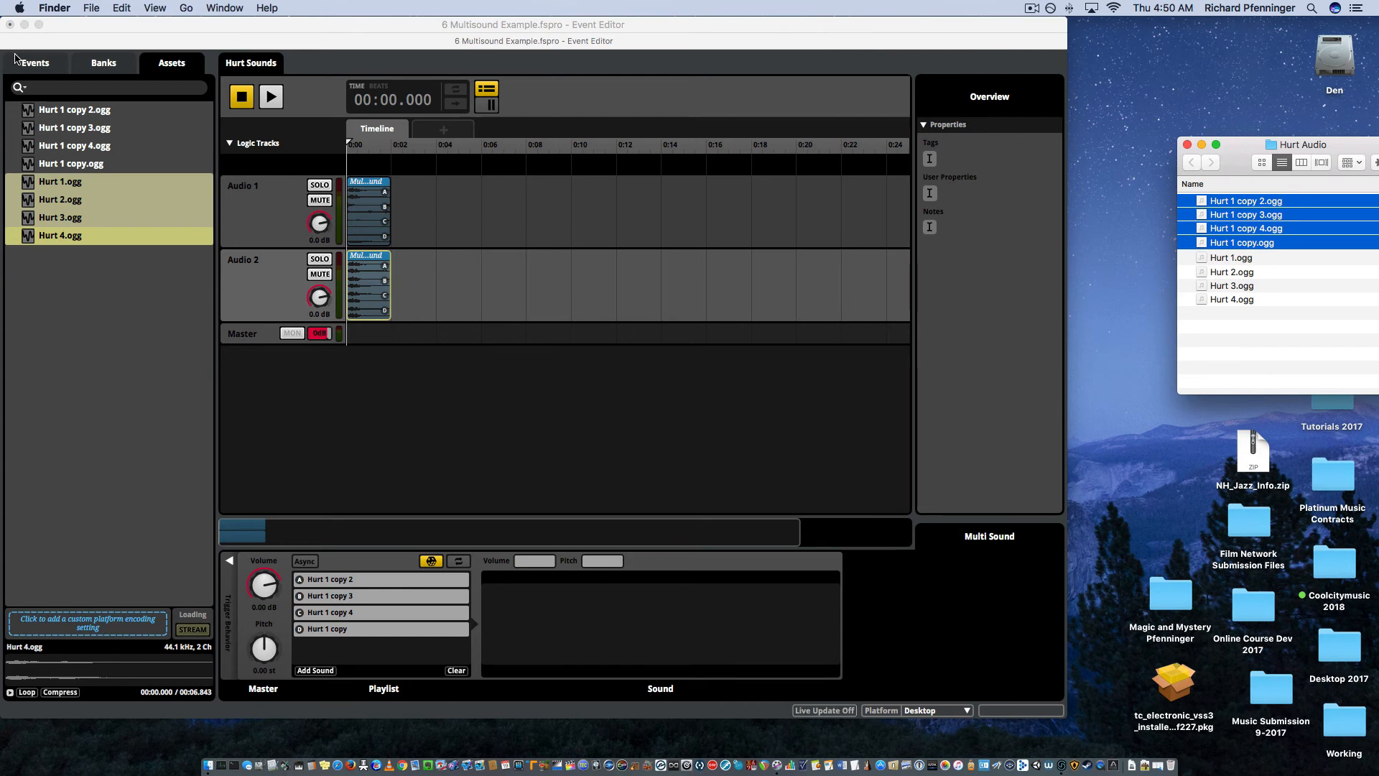
pyautogui.click(189, 64)
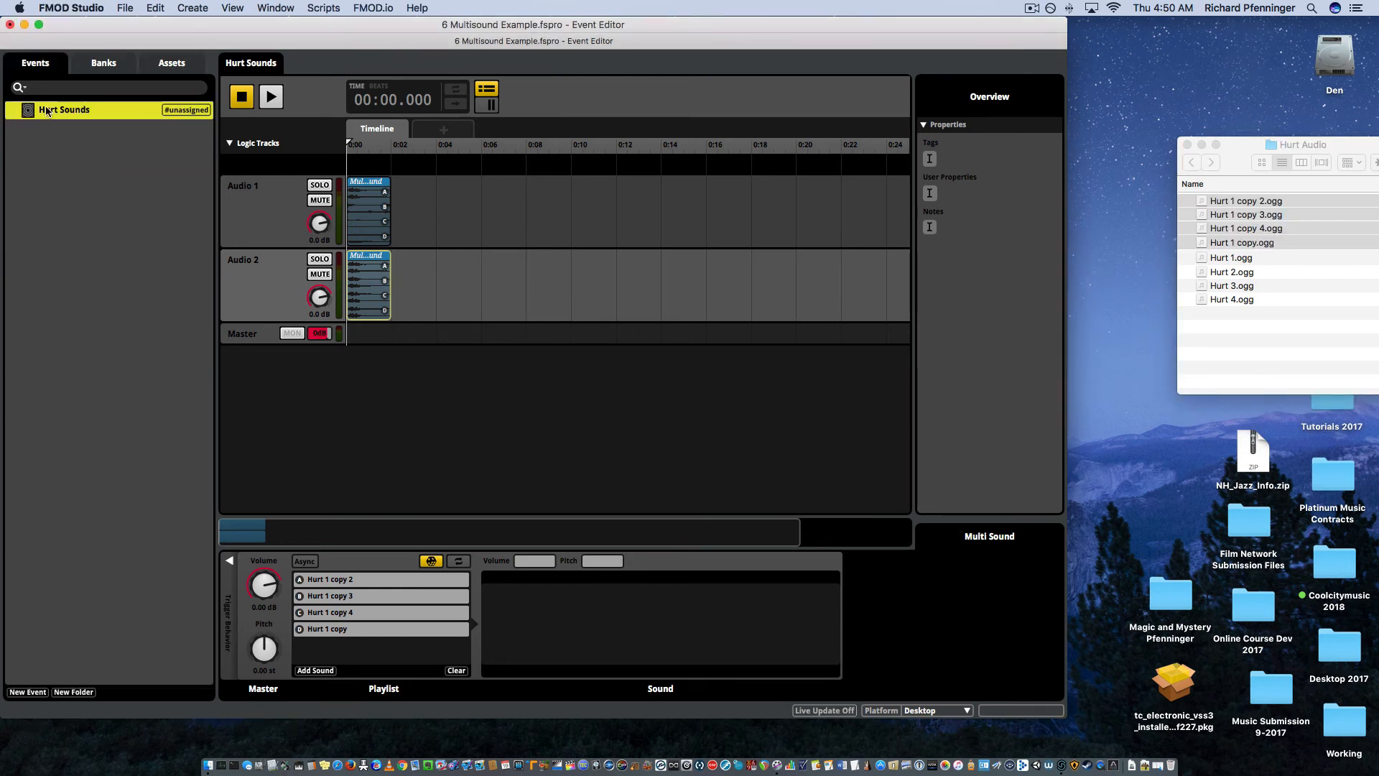
pyautogui.click(173, 65)
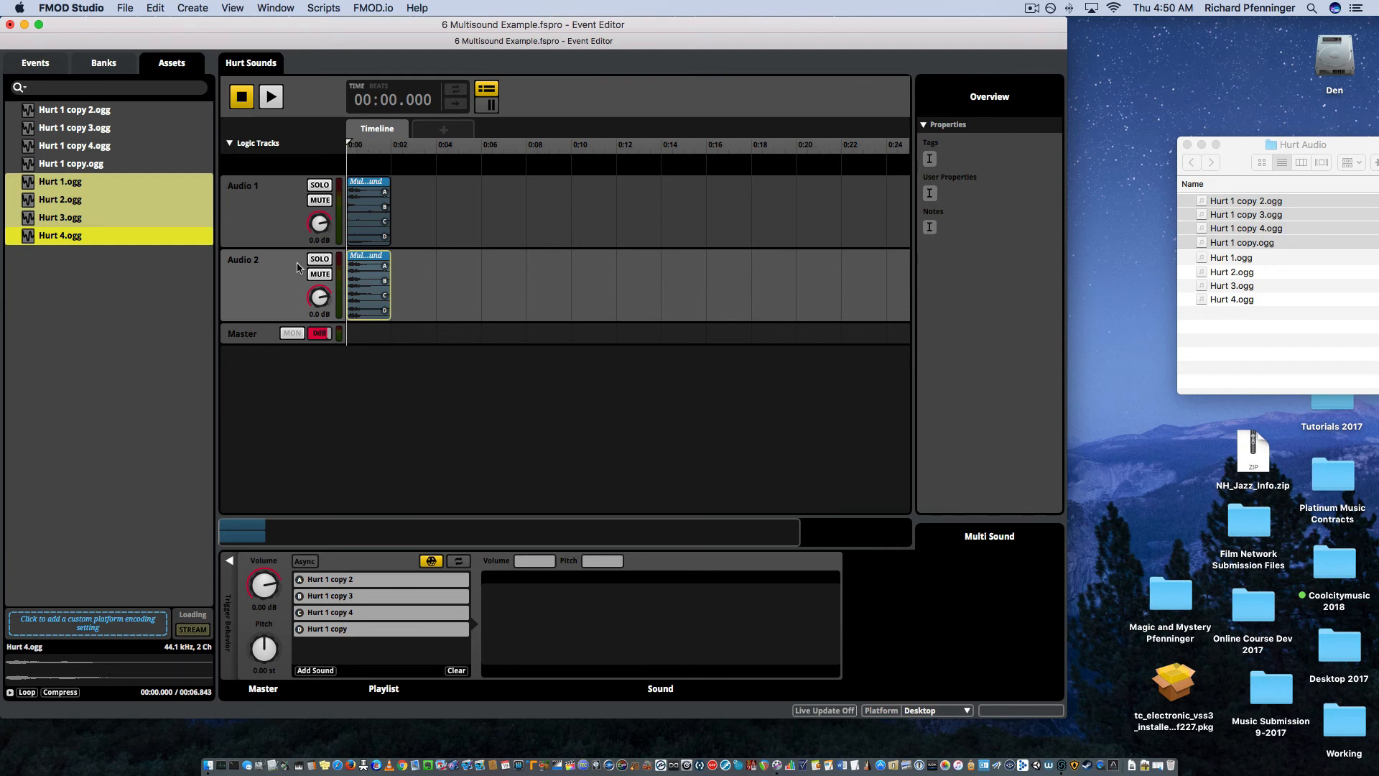
# Step: Mute Audio 1, set the Hurt 1 copy 2 playlist sound's pitch to 4.00 st, and audition it
pyautogui.click(319, 199)
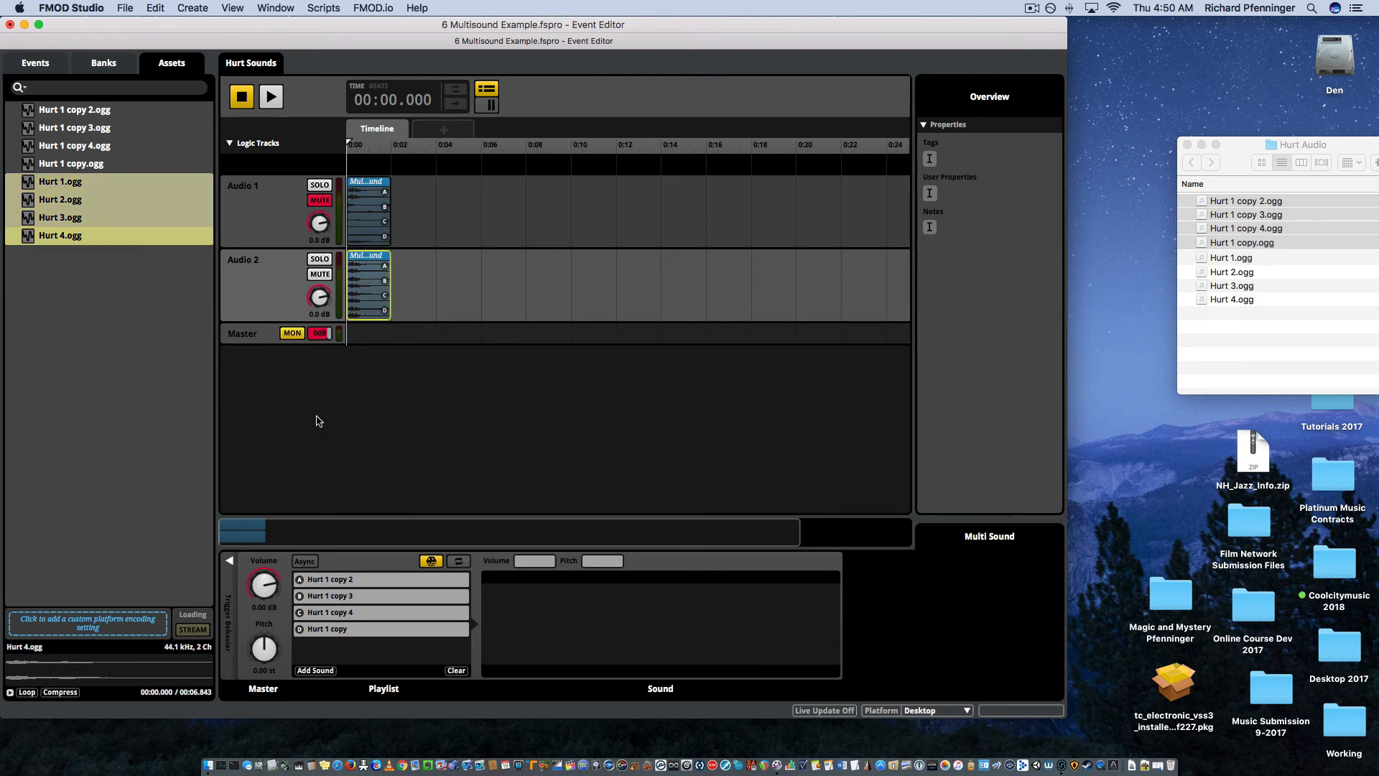
pyautogui.click(393, 581)
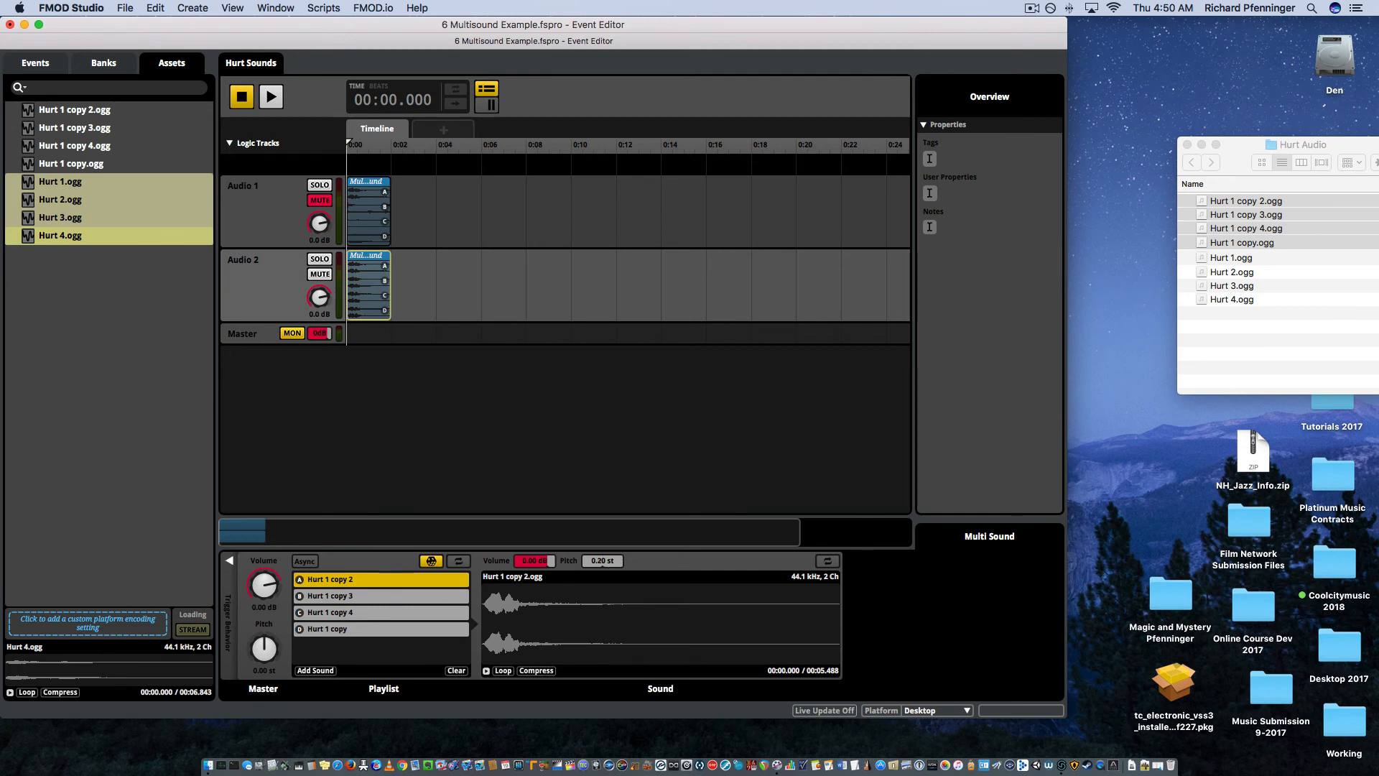
pyautogui.click(486, 670)
pyautogui.press('space')
pyautogui.press('space')
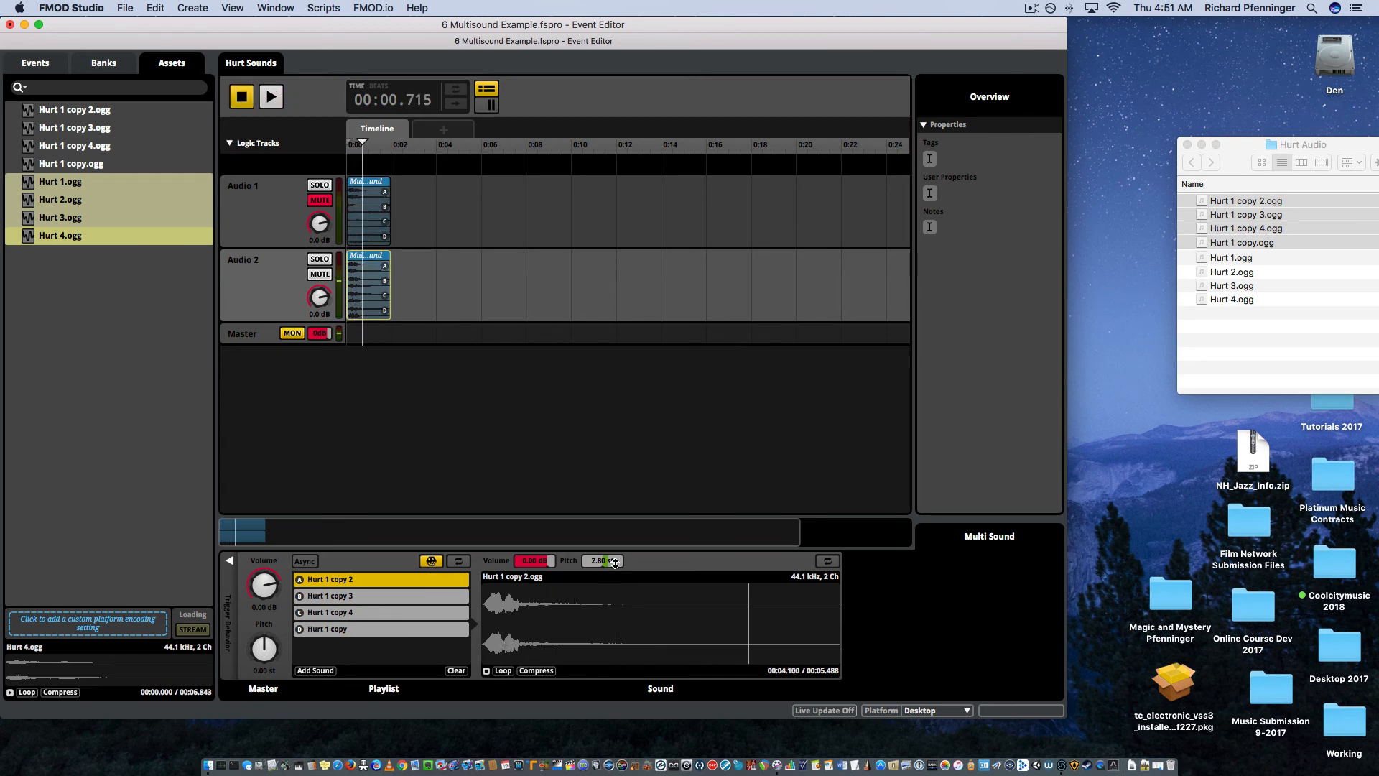
pyautogui.moveTo(613, 563); pyautogui.dragTo(612, 555)
pyautogui.click(487, 671)
pyautogui.click(486, 670)
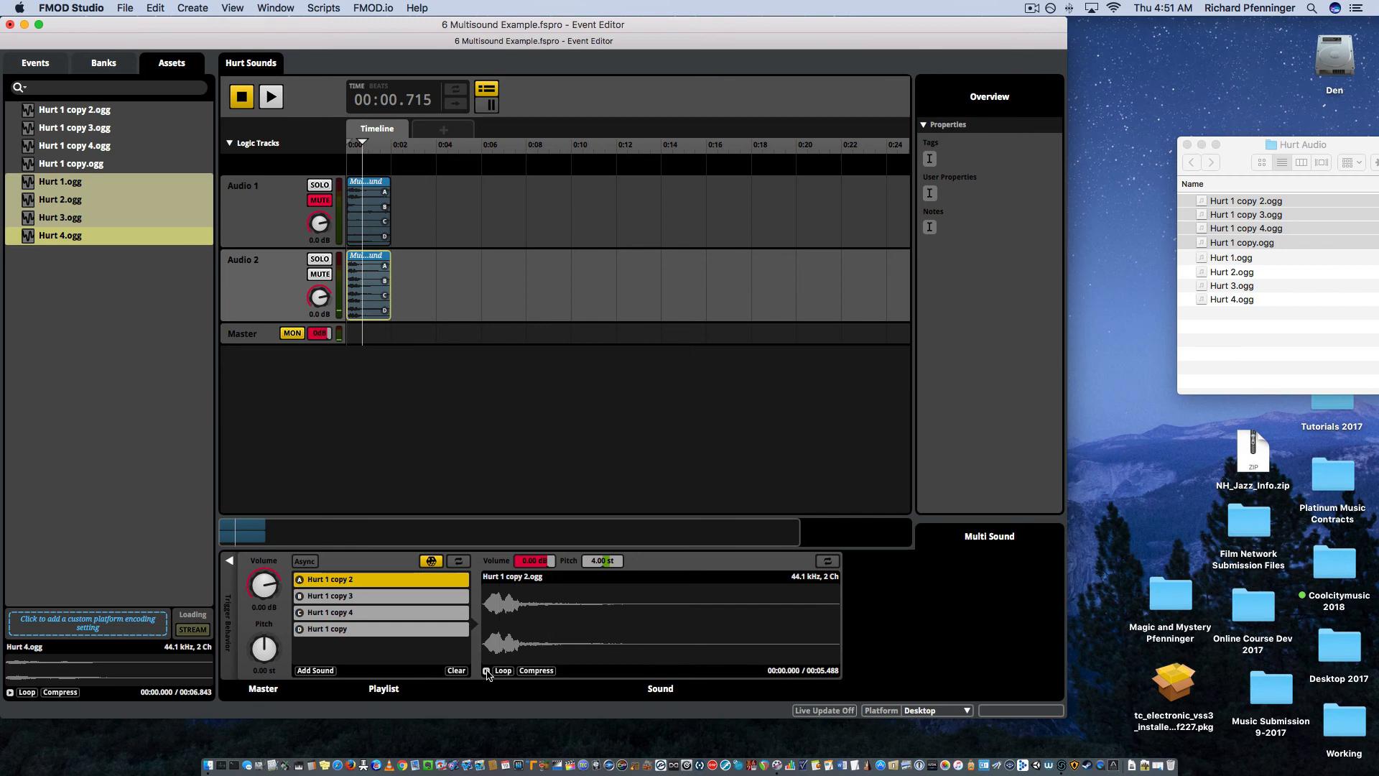
# Step: Set the Hurt 1 copy 3 playlist sound's pitch to -8.50 st and audition it
pyautogui.click(412, 597)
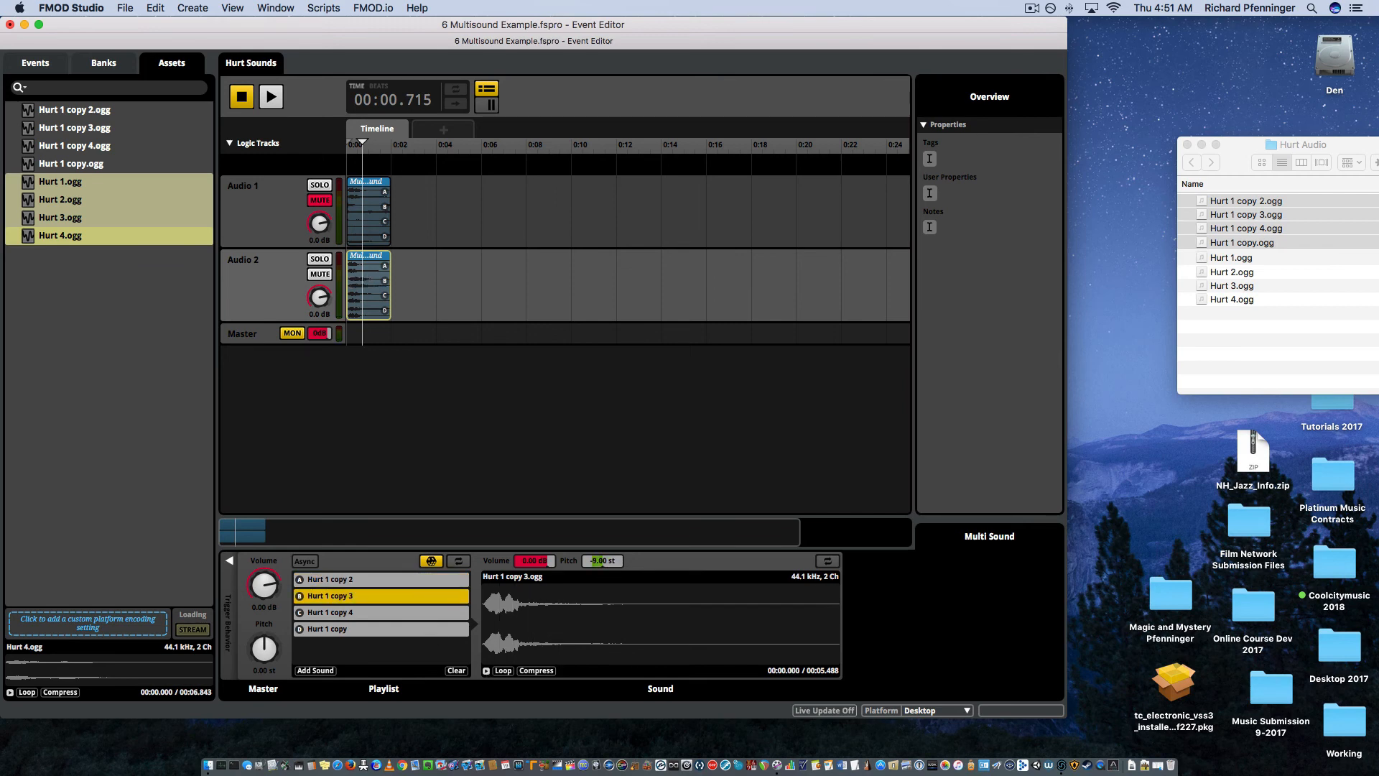
pyautogui.press('space')
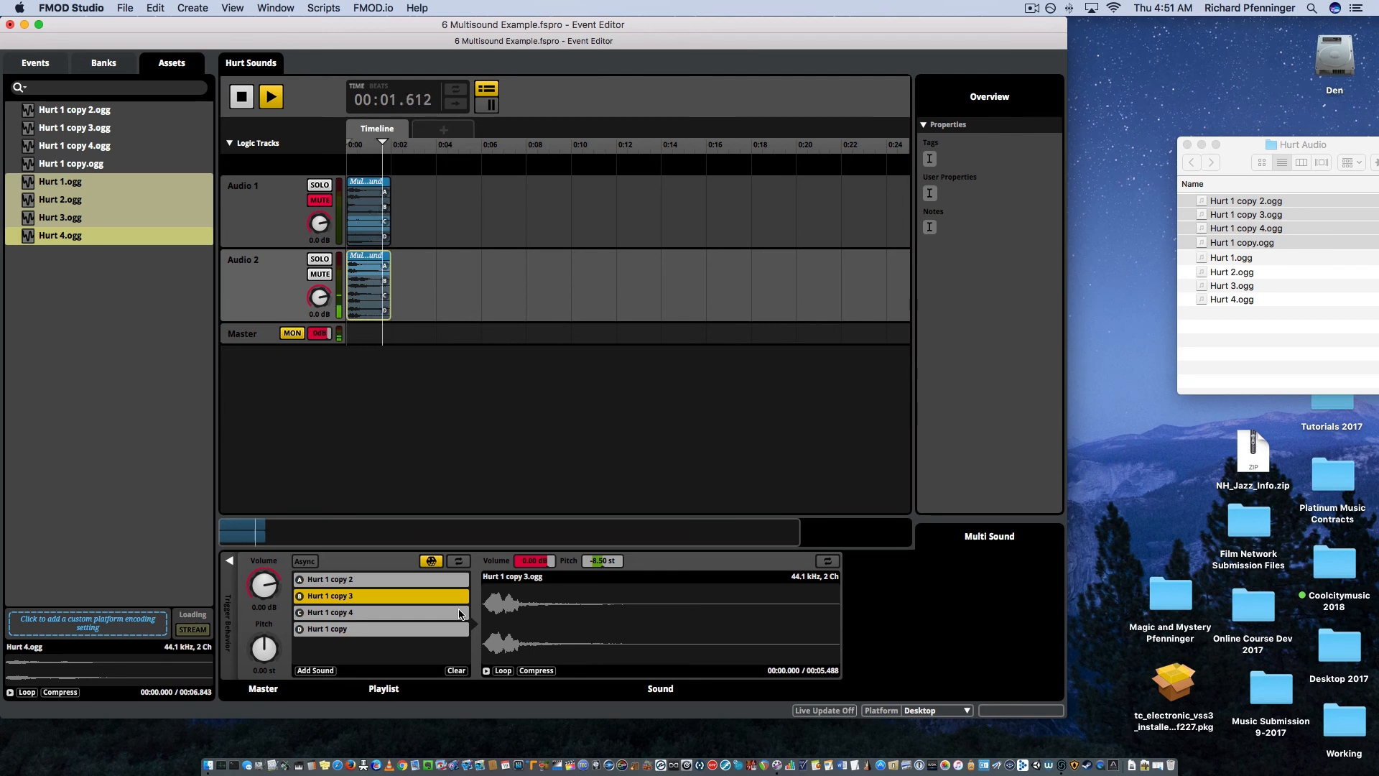
pyautogui.press('space')
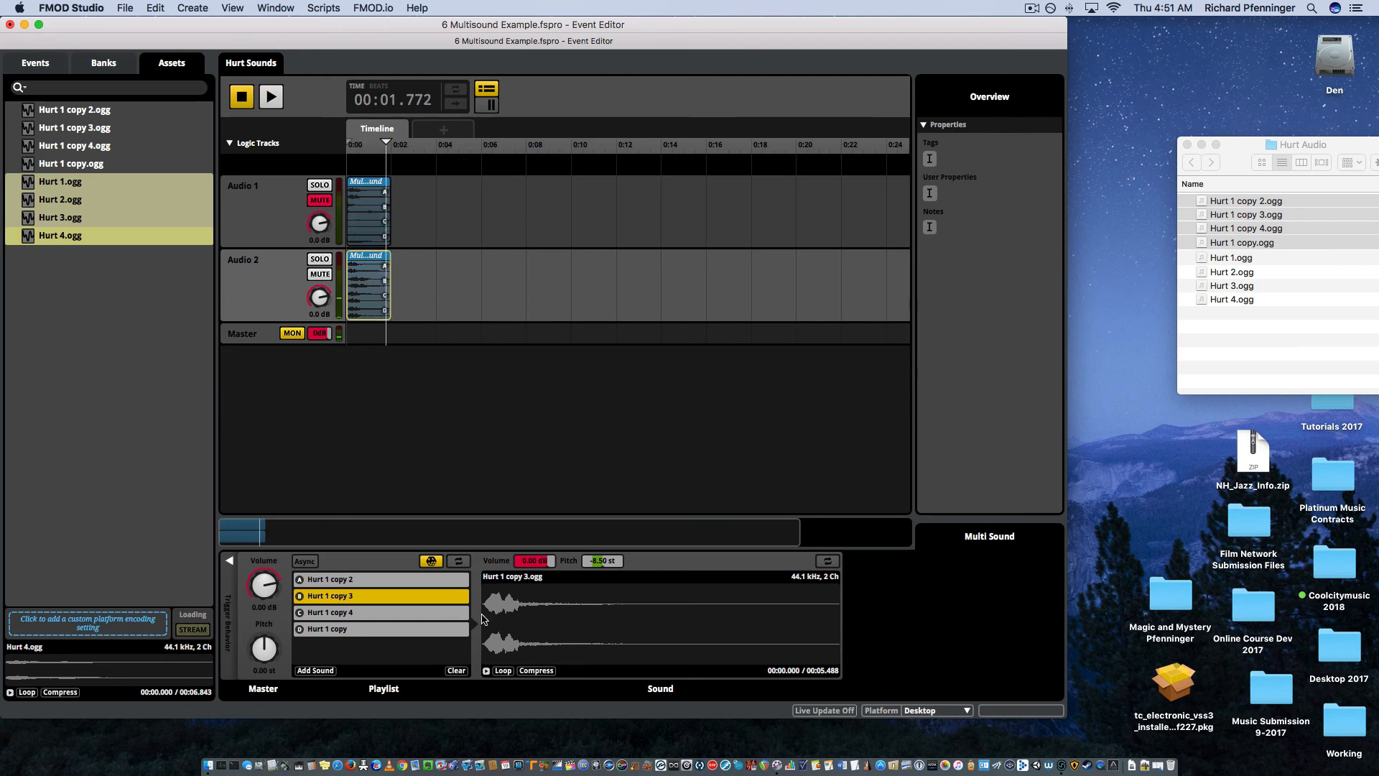
pyautogui.click(486, 672)
pyautogui.press('space')
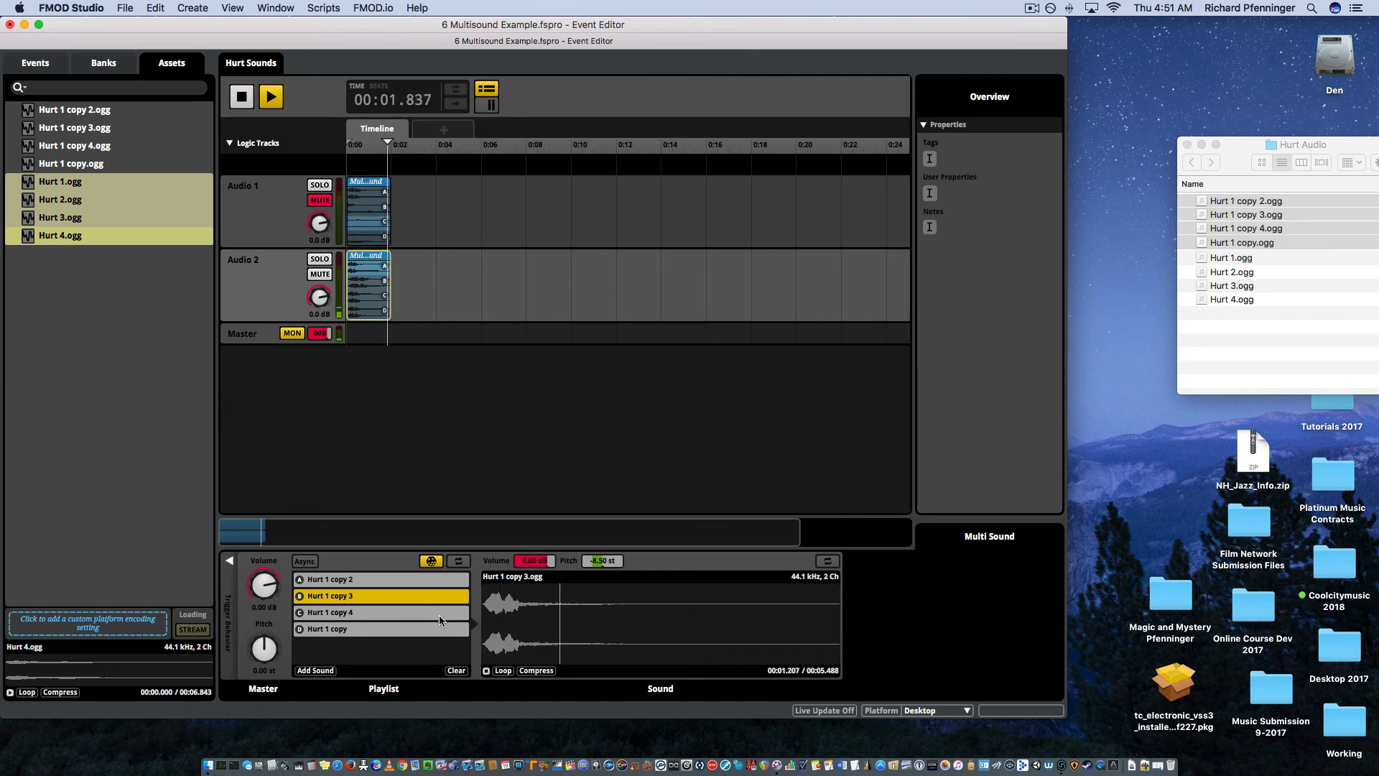
# Step: Set the pitch of Hurt 1 copy 4 to -22.0 st, audition it, and set the pitch of Hurt 1 copy to 19.0 st
pyautogui.click(427, 614)
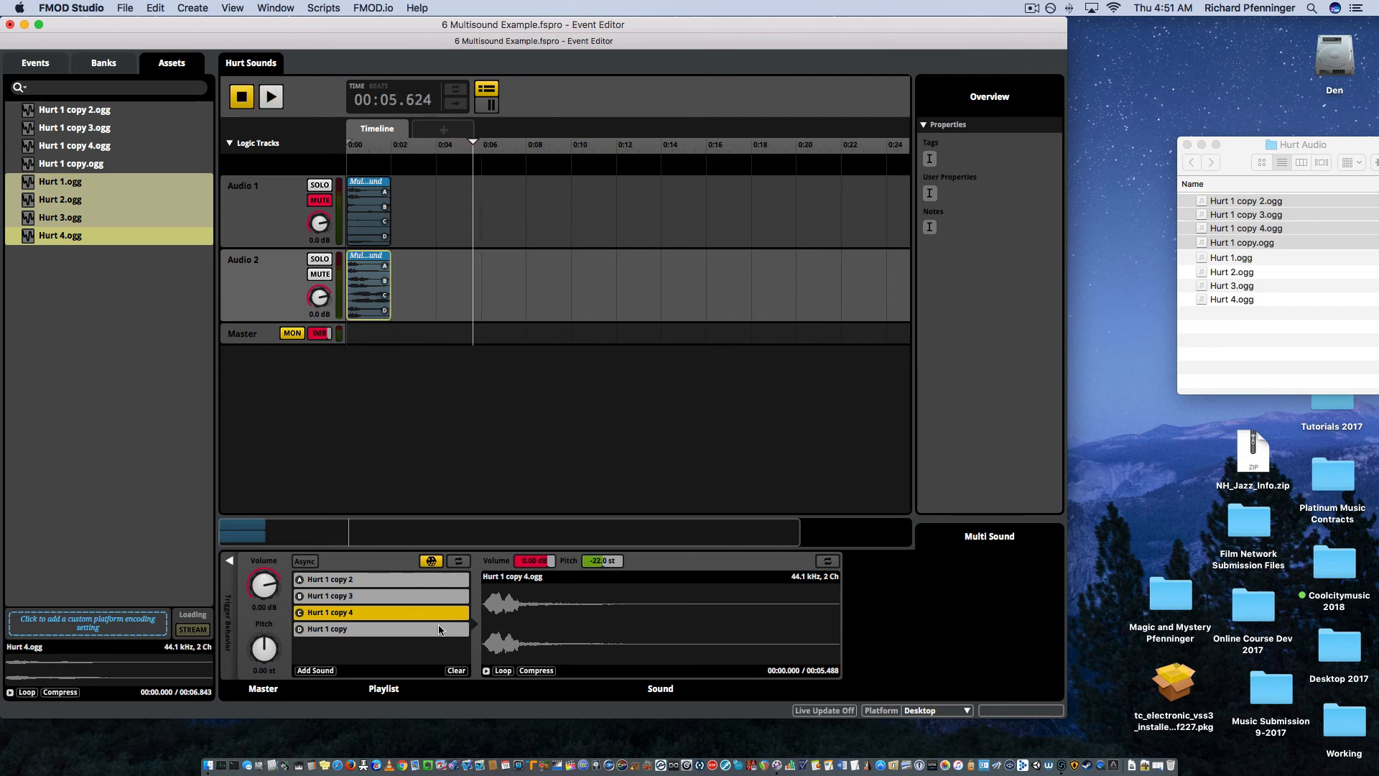
pyautogui.click(486, 671)
pyautogui.click(487, 671)
pyautogui.click(440, 629)
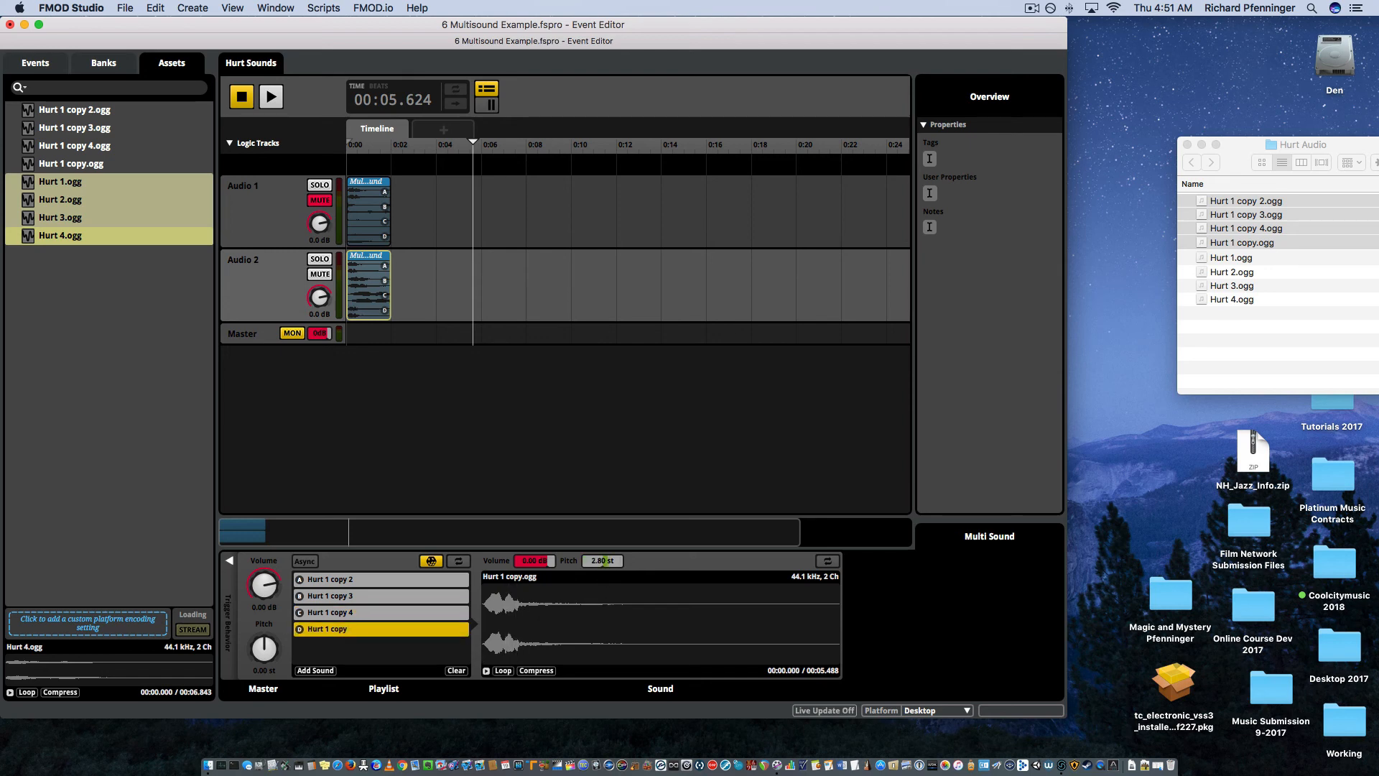
pyautogui.moveTo(603, 561); pyautogui.dragTo(608, 553)
# Step: Unmute Audio 1, audition the event from the beginning with both multi sounds, and return the playhead to the start
pyautogui.click(320, 200)
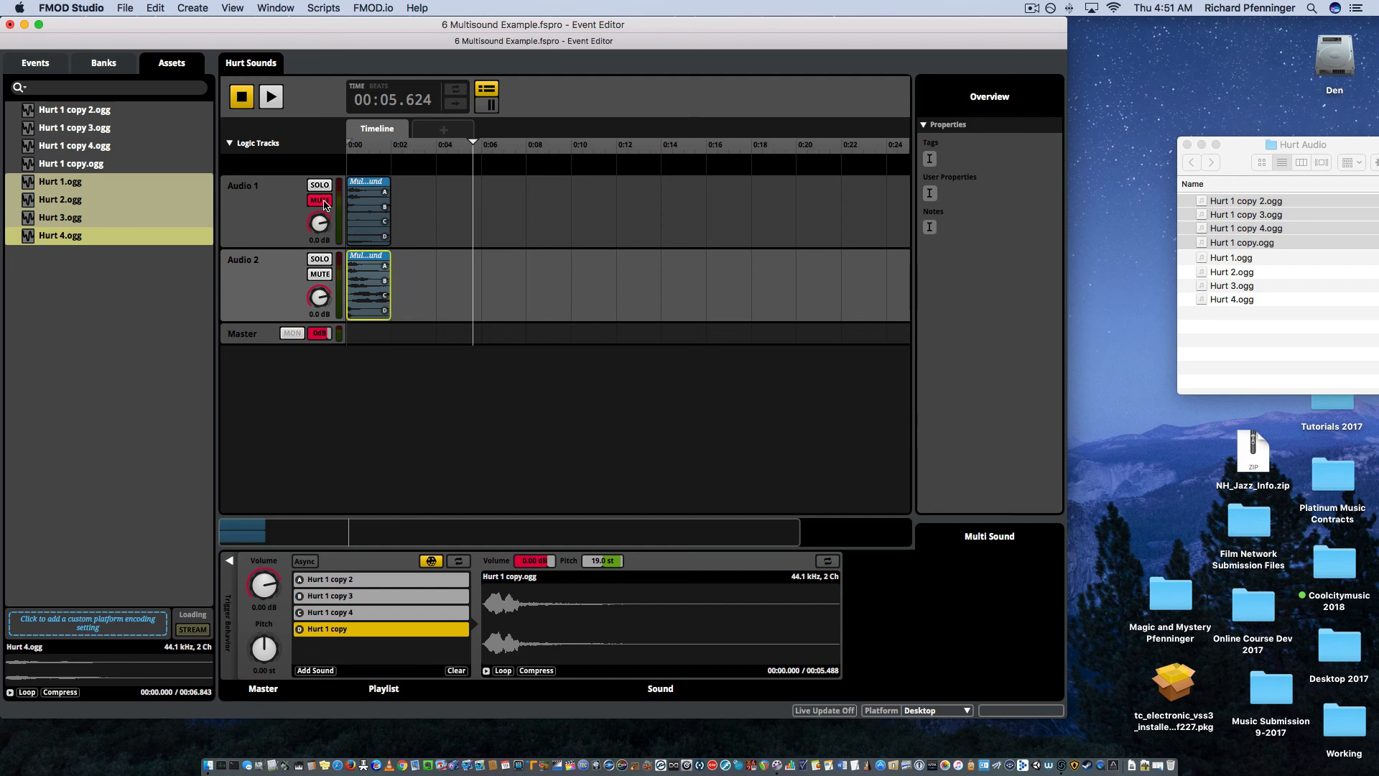
pyautogui.click(246, 100)
pyautogui.click(271, 99)
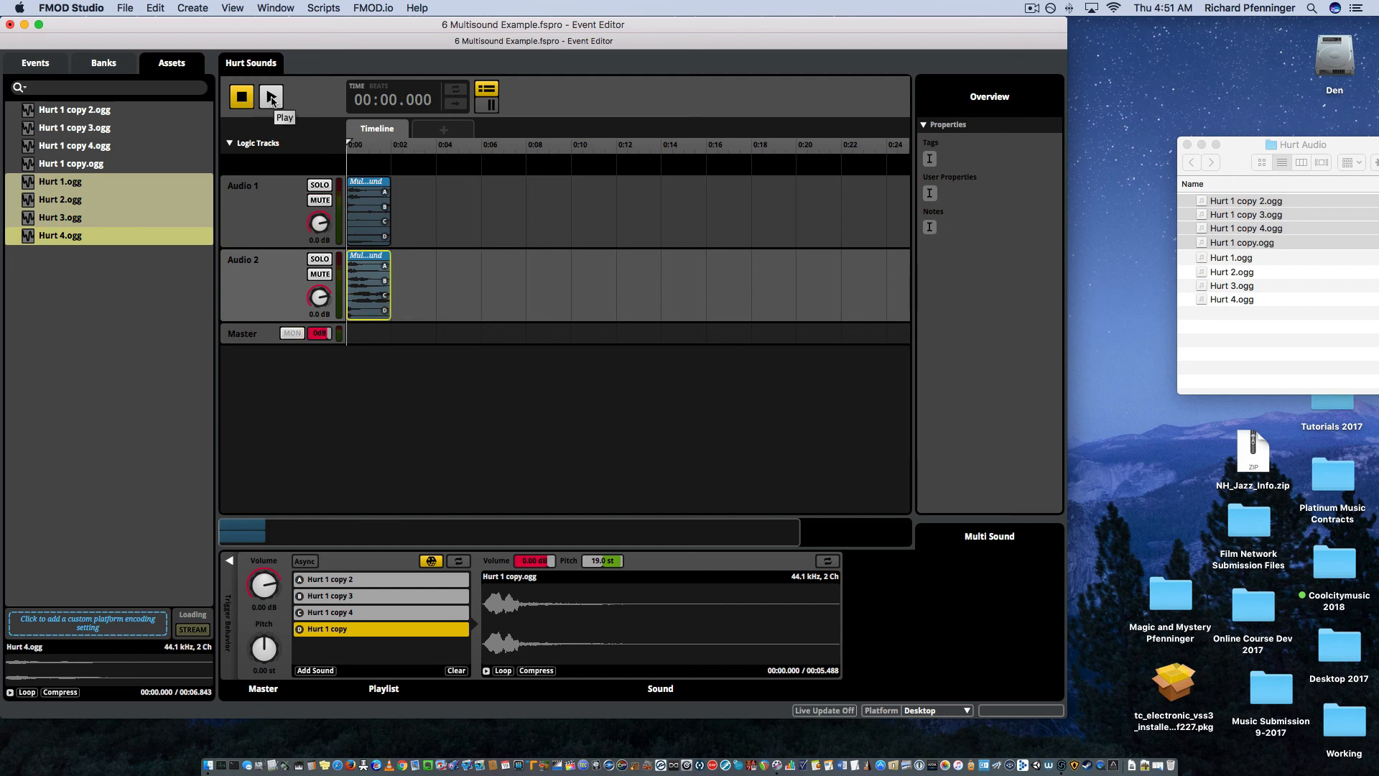
pyautogui.click(241, 101)
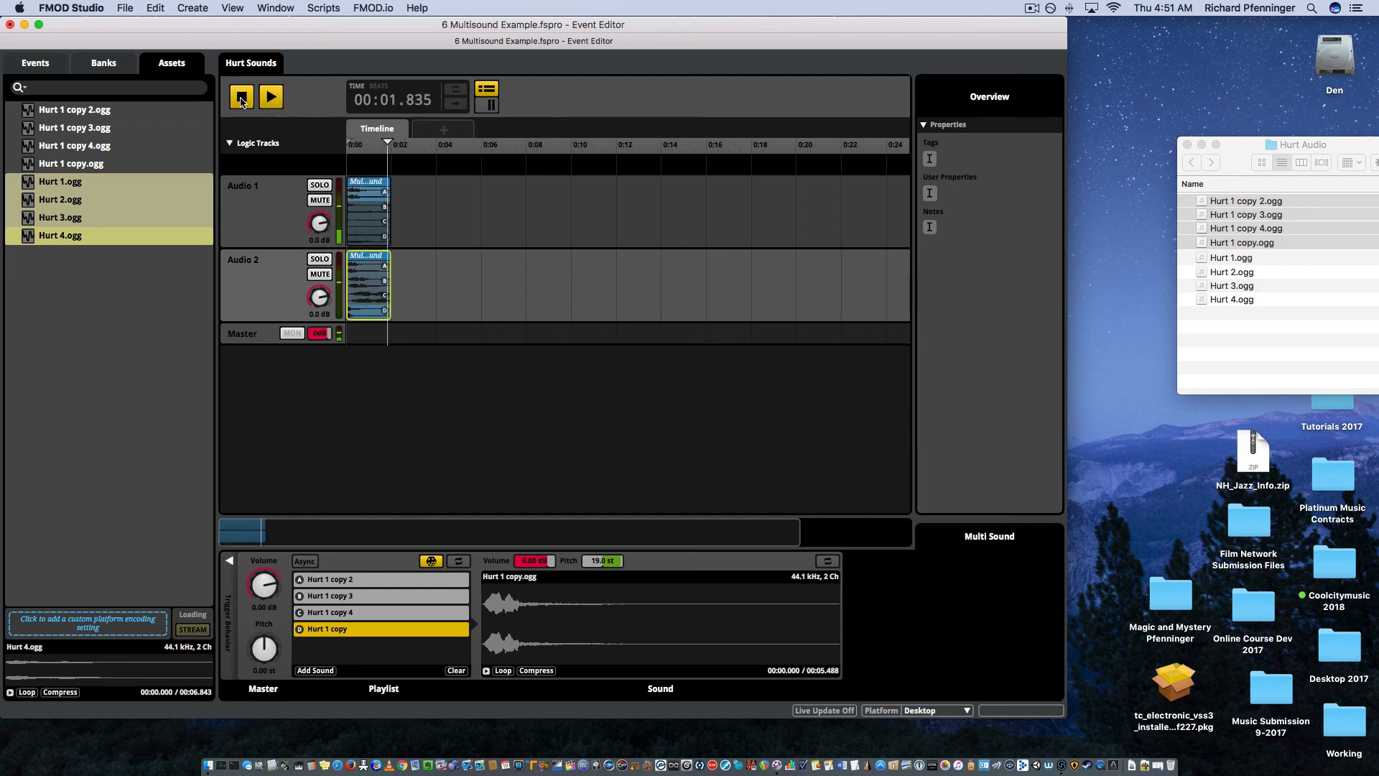
pyautogui.click(241, 101)
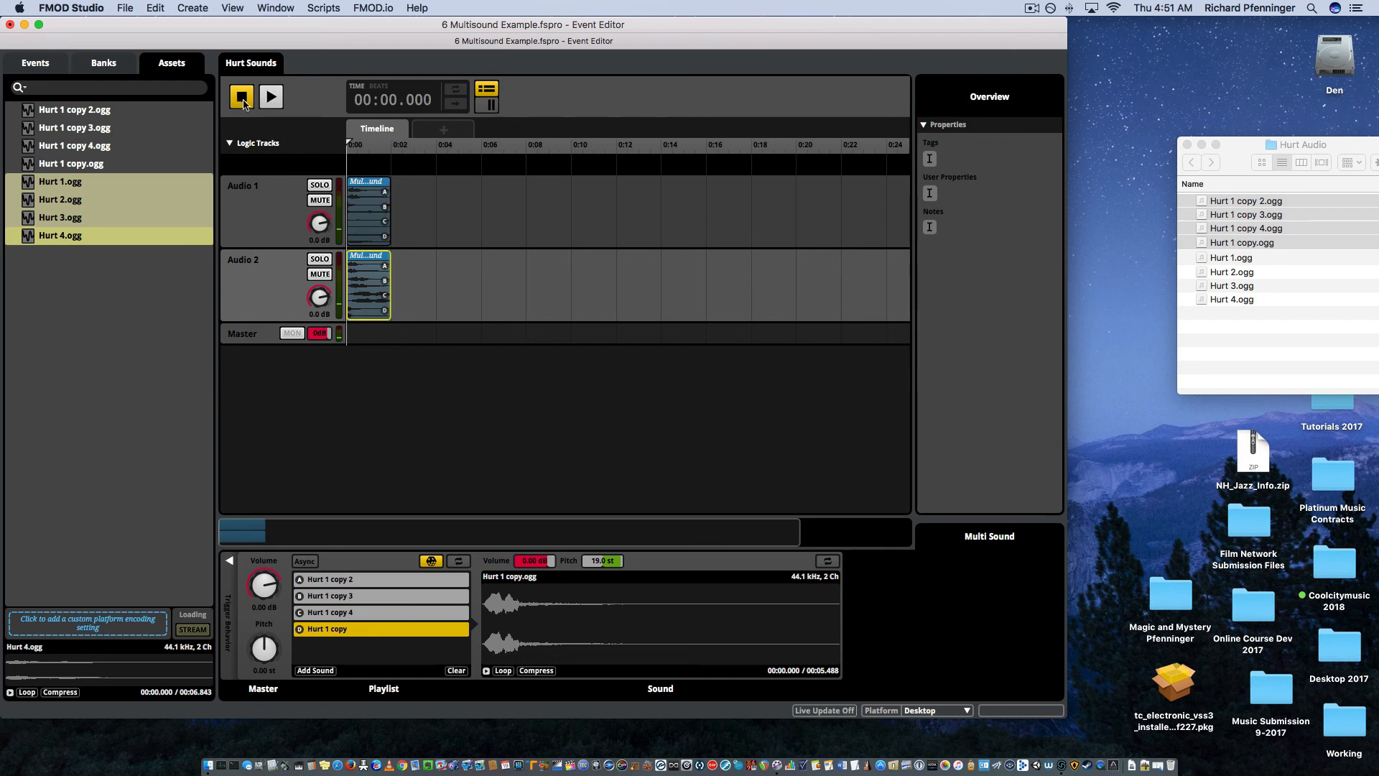
# Step: Audition the layered event, and with Audio 1 muted replay Audio 2's pitch-shifted multi sound alone several times from the start
pyautogui.press('space')
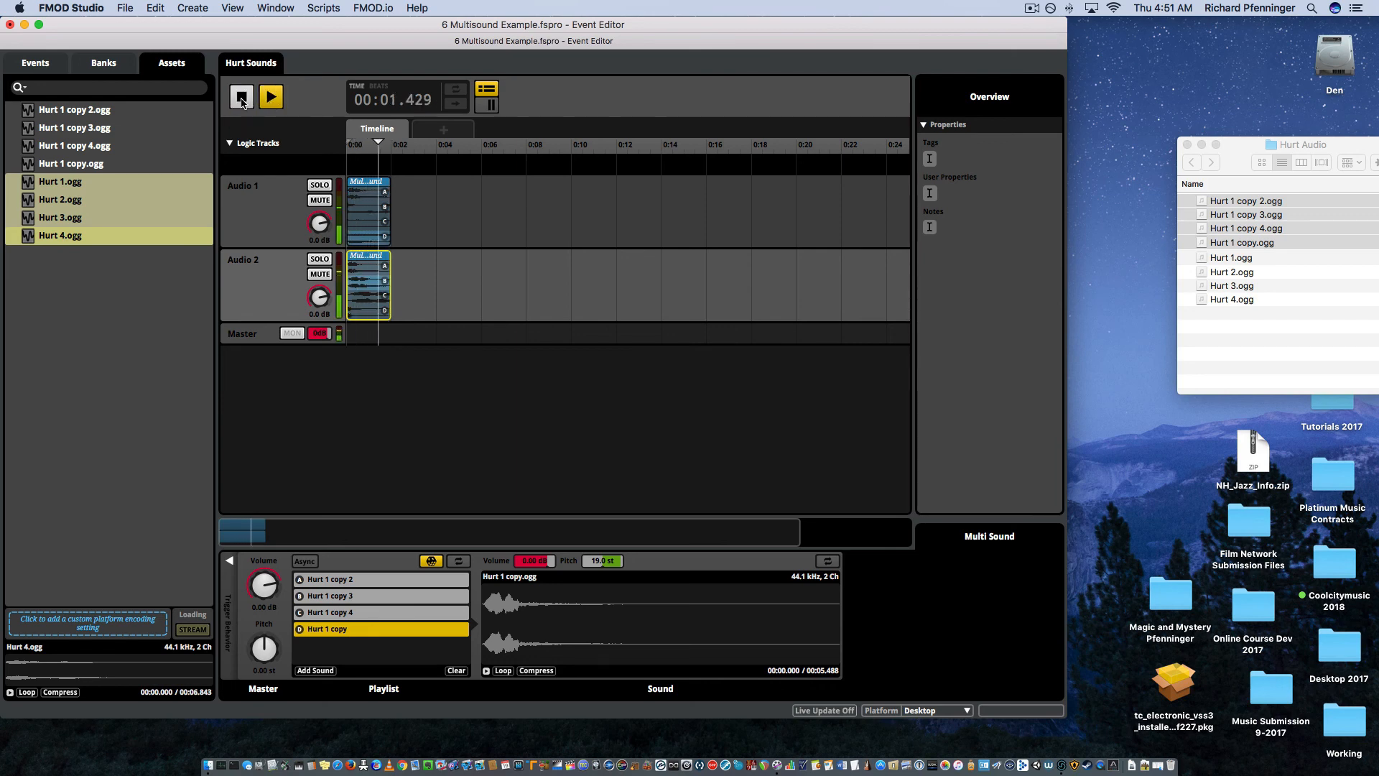
pyautogui.click(242, 101)
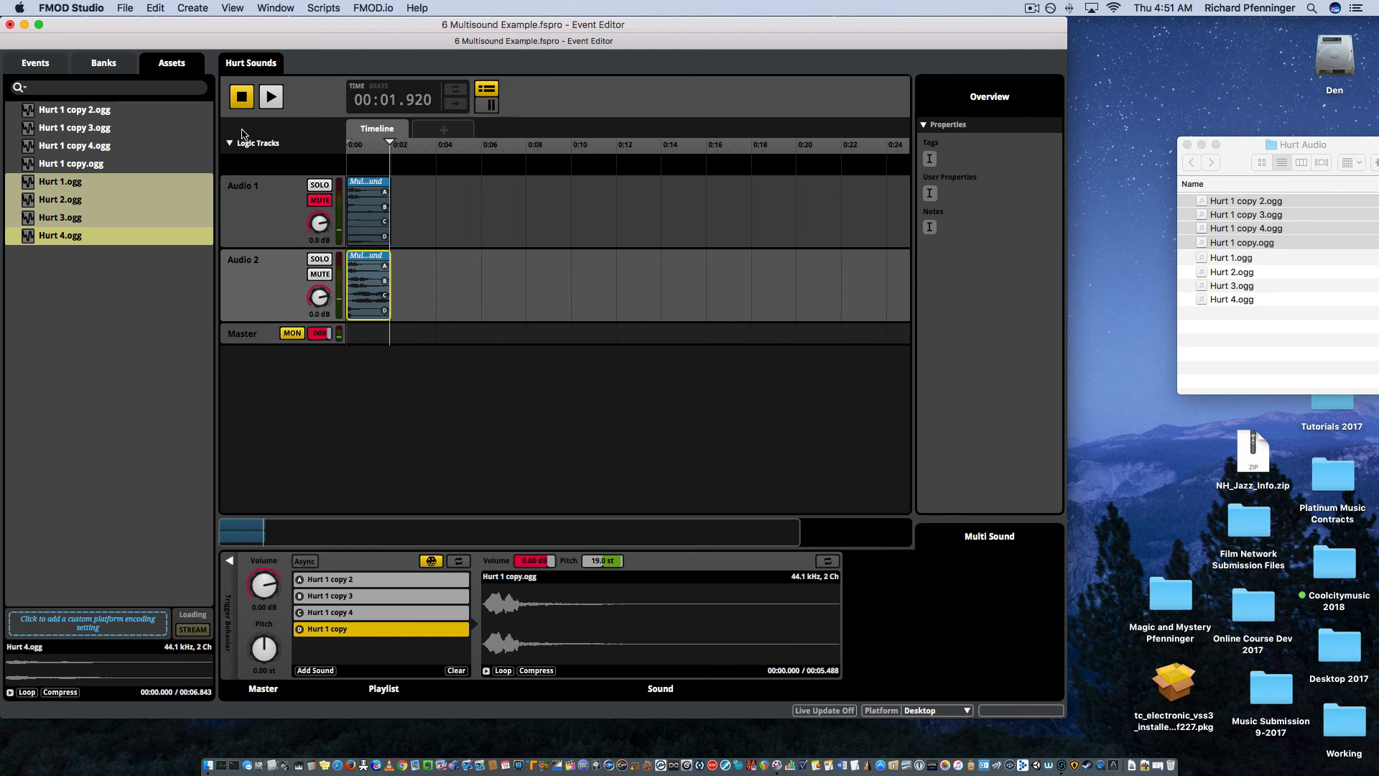
pyautogui.click(241, 103)
pyautogui.click(269, 101)
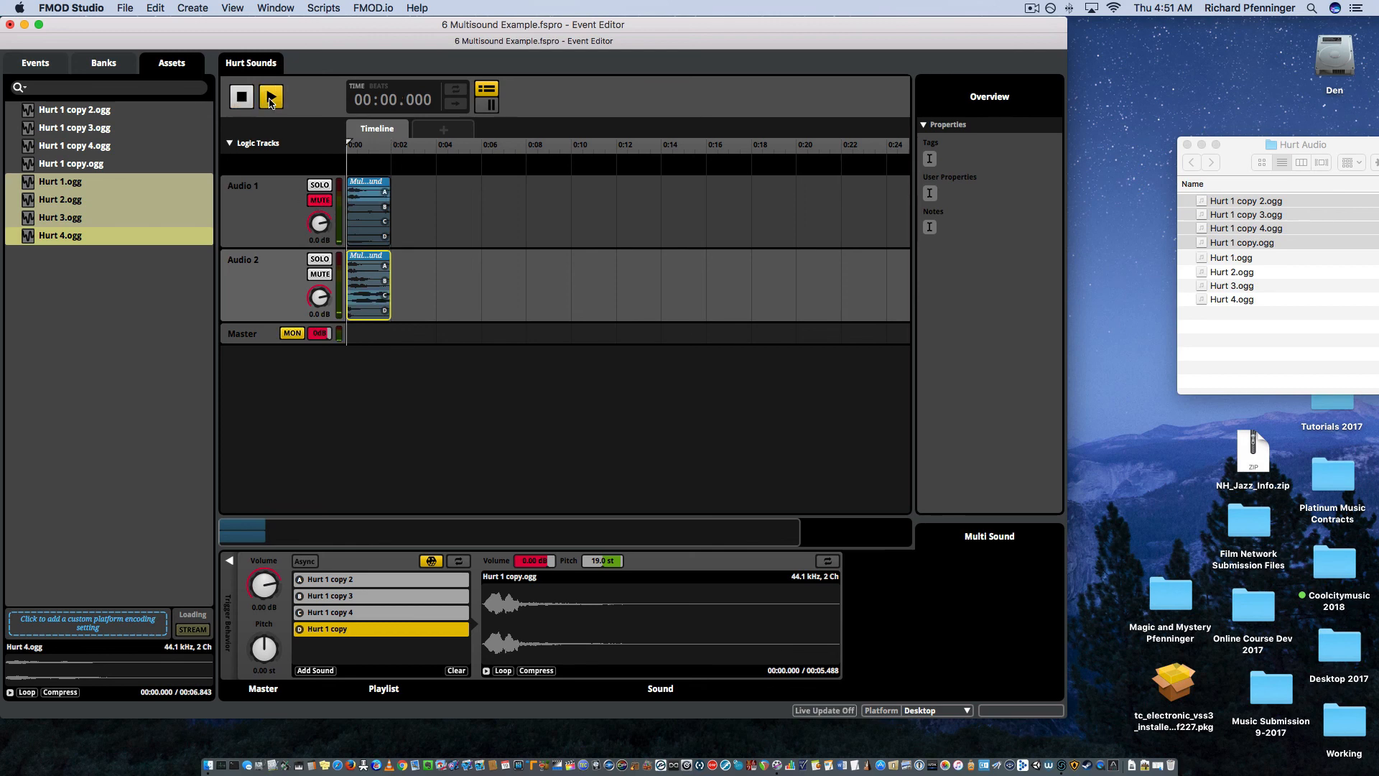
pyautogui.click(240, 101)
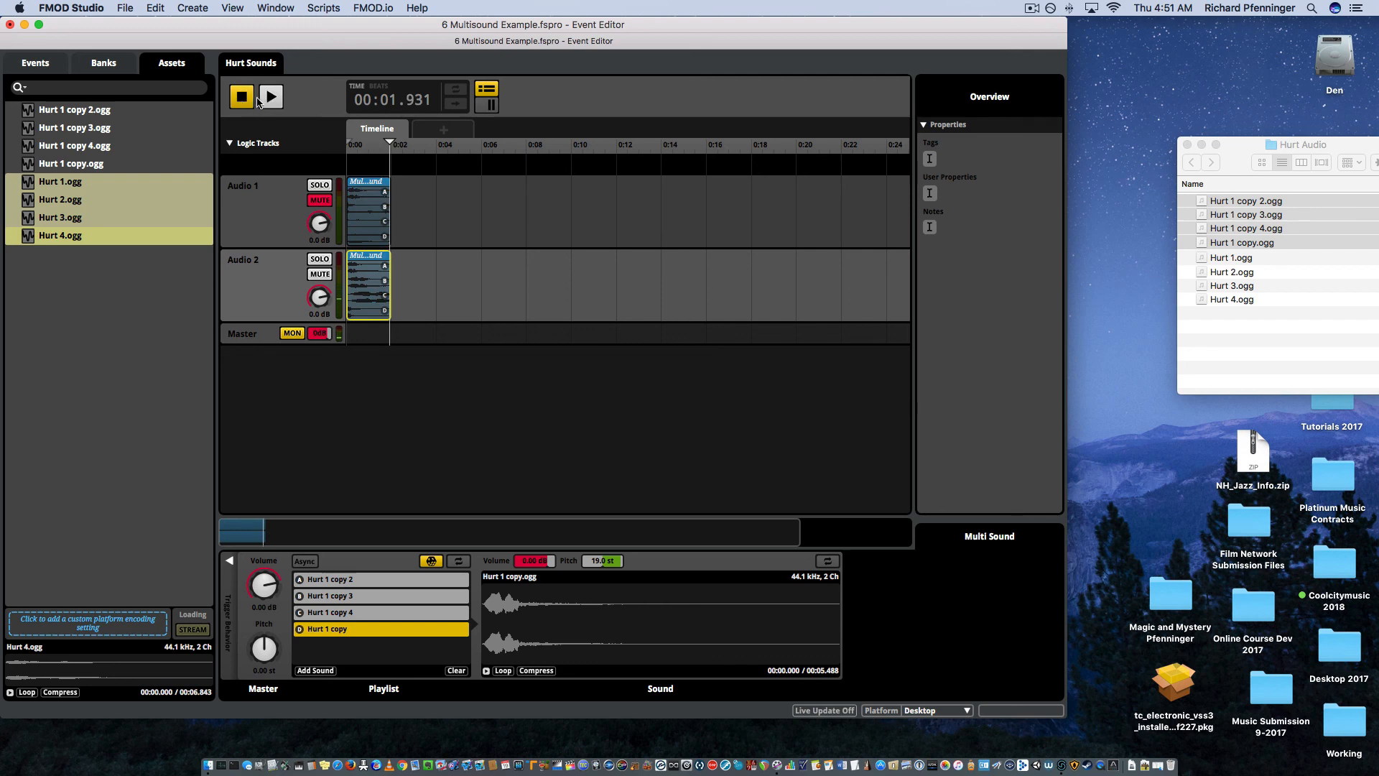
pyautogui.click(247, 101)
pyautogui.click(266, 100)
pyautogui.click(245, 101)
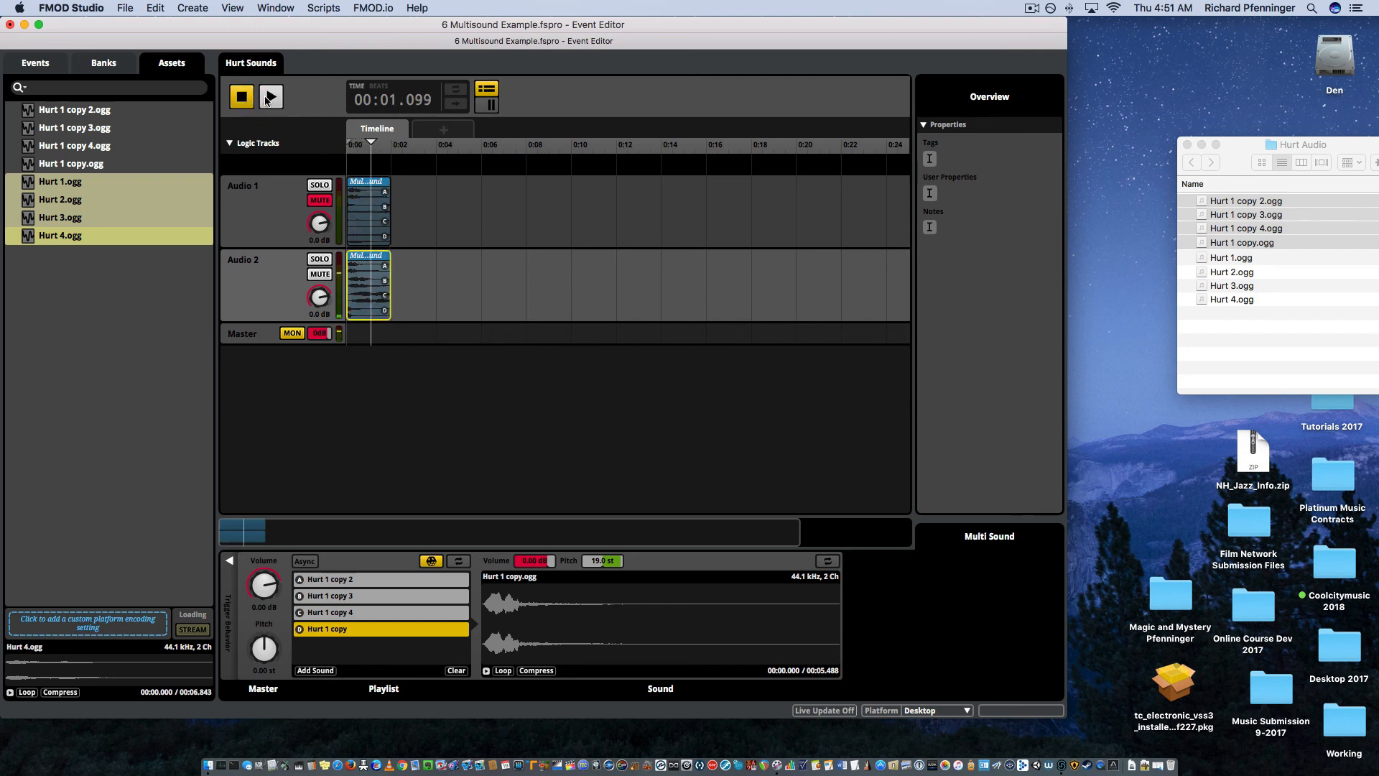
pyautogui.click(271, 100)
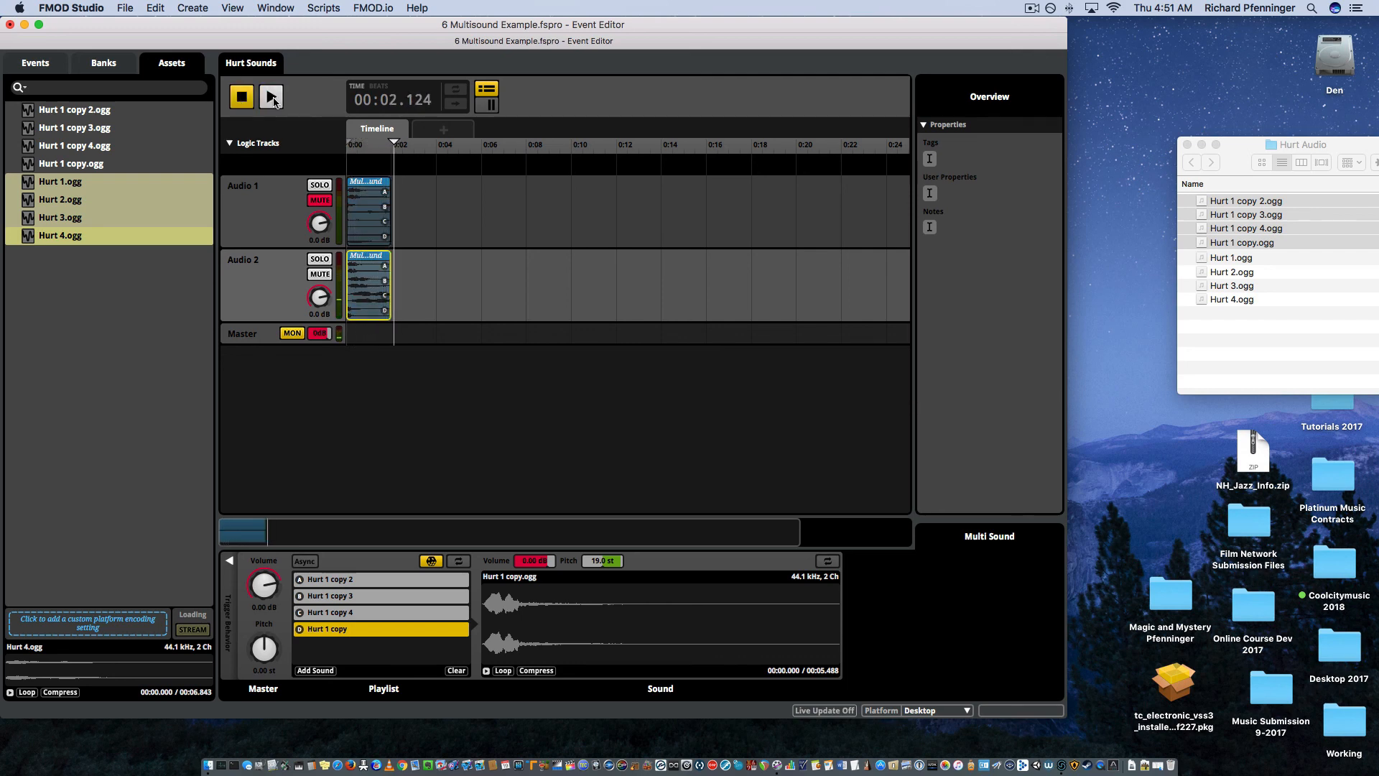
pyautogui.click(262, 104)
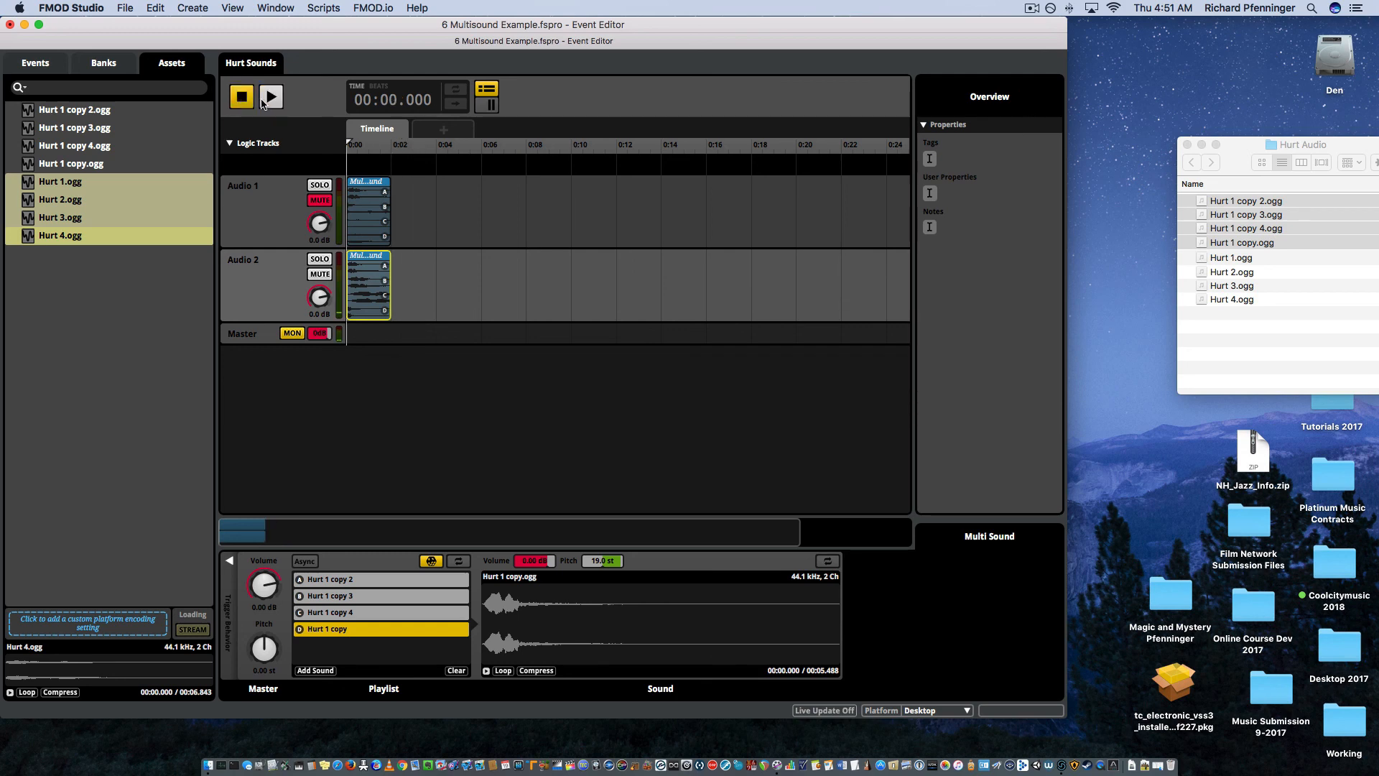
pyautogui.doubleClick(245, 101)
pyautogui.click(267, 102)
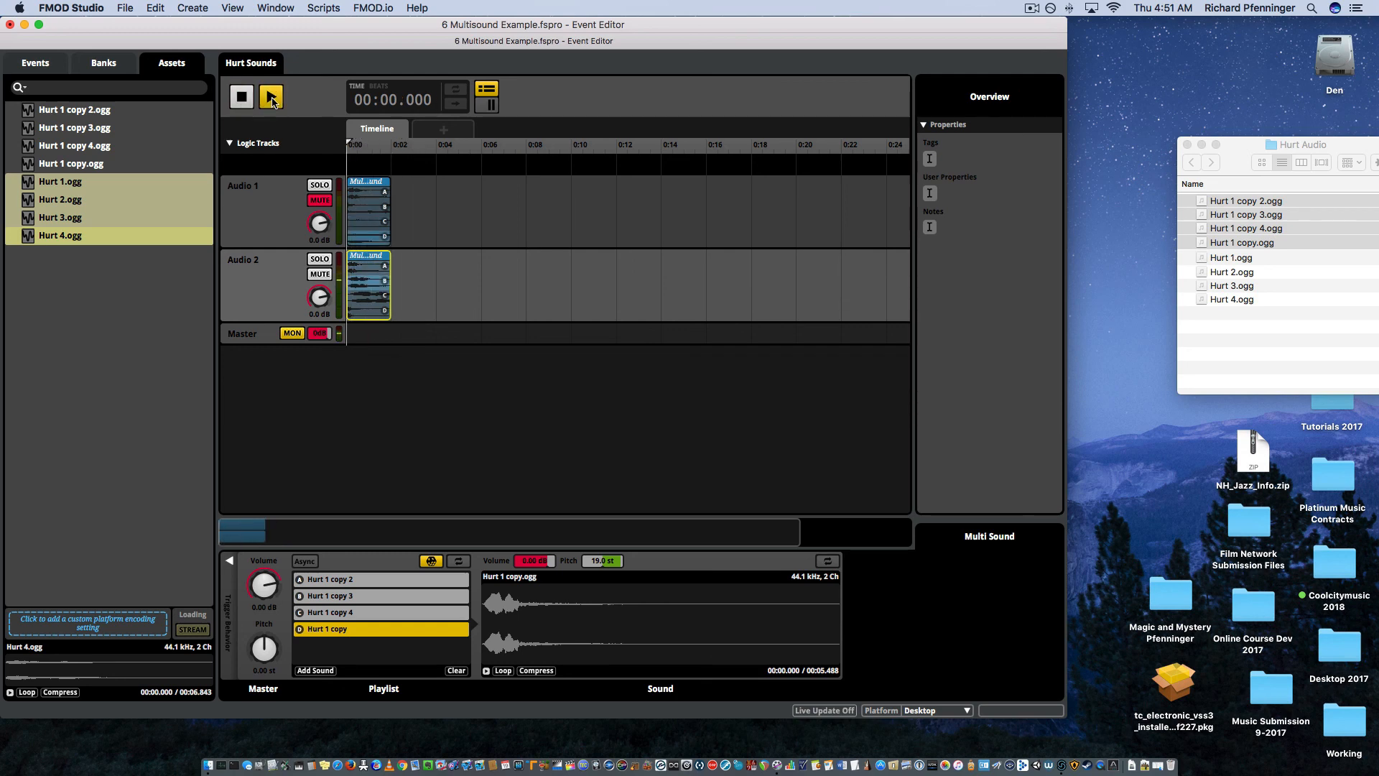
pyautogui.click(248, 101)
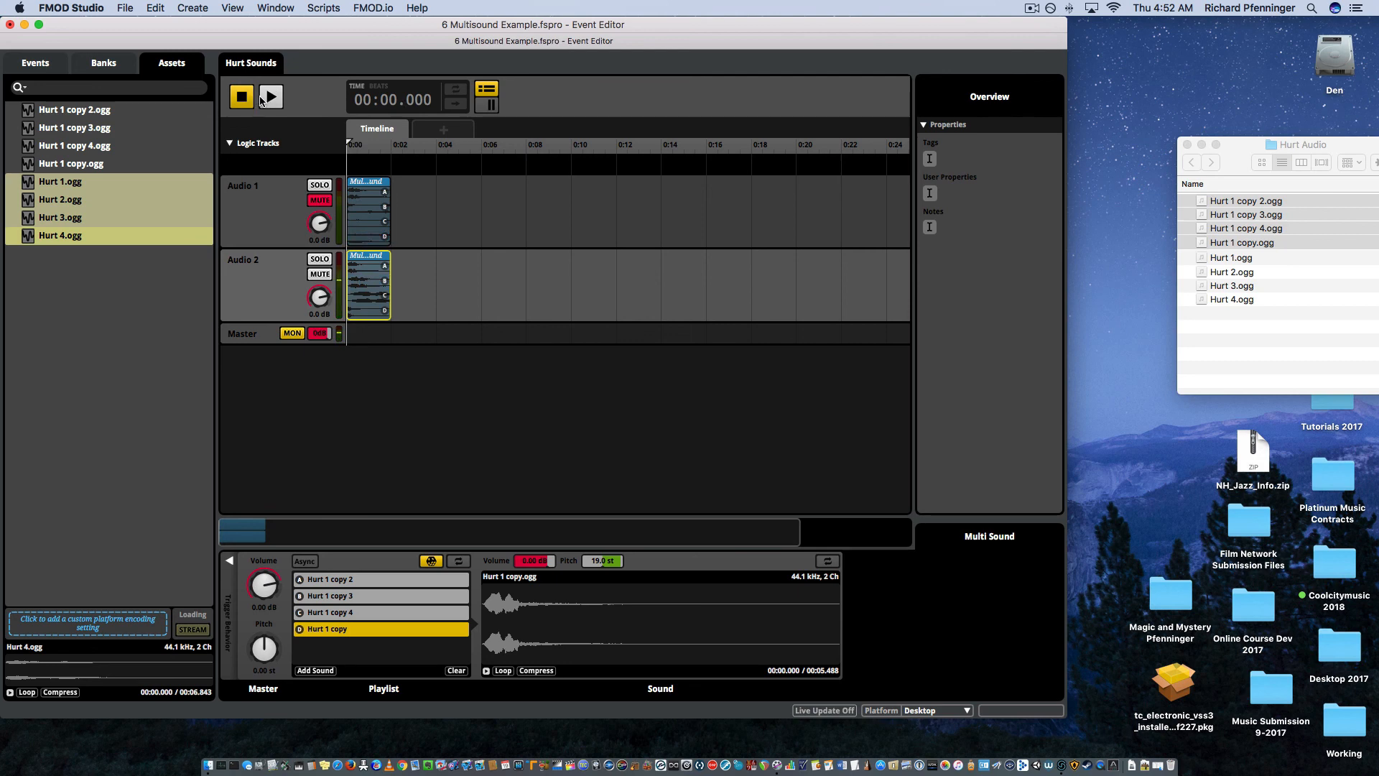
# Step: Unmute Audio 1 and audition both randomized multi sounds layered together twice
pyautogui.click(320, 202)
pyautogui.click(271, 99)
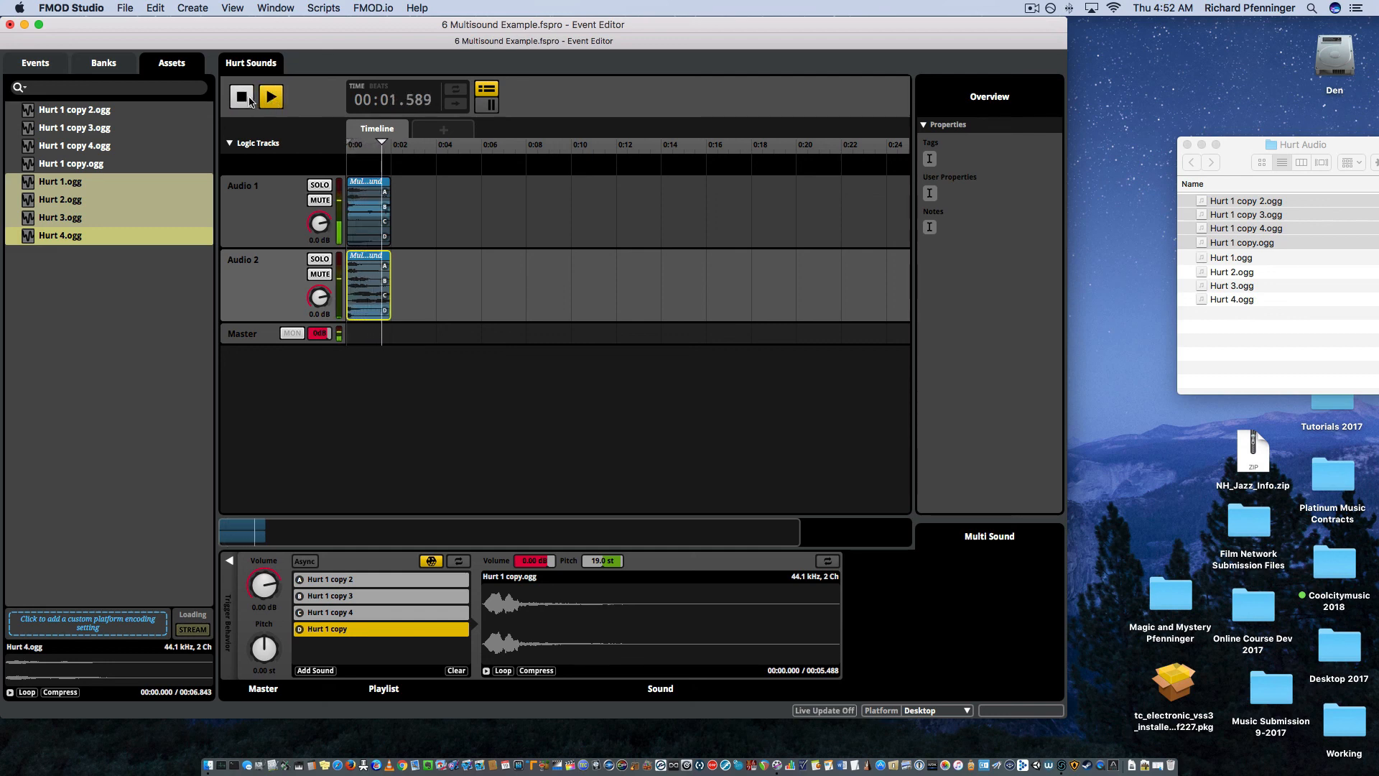
pyautogui.click(243, 100)
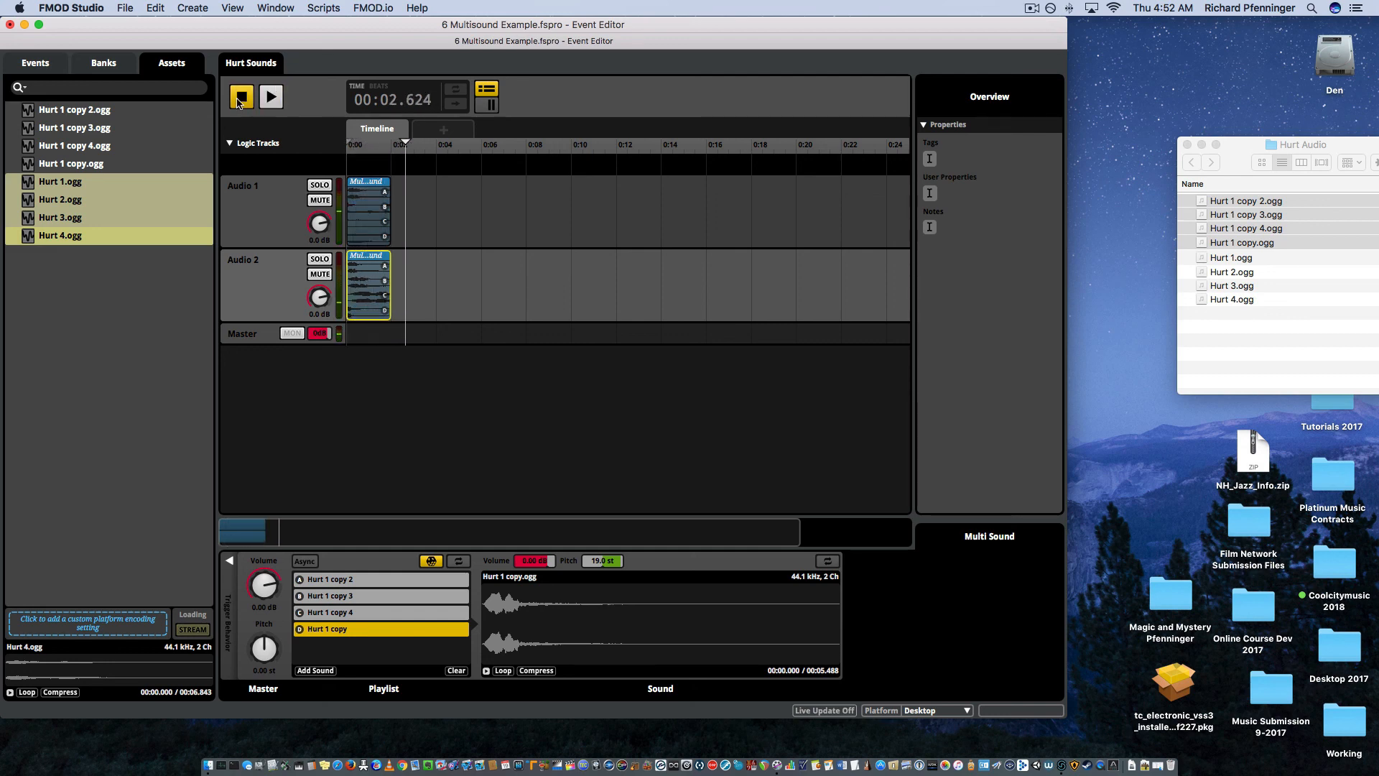
pyautogui.click(271, 98)
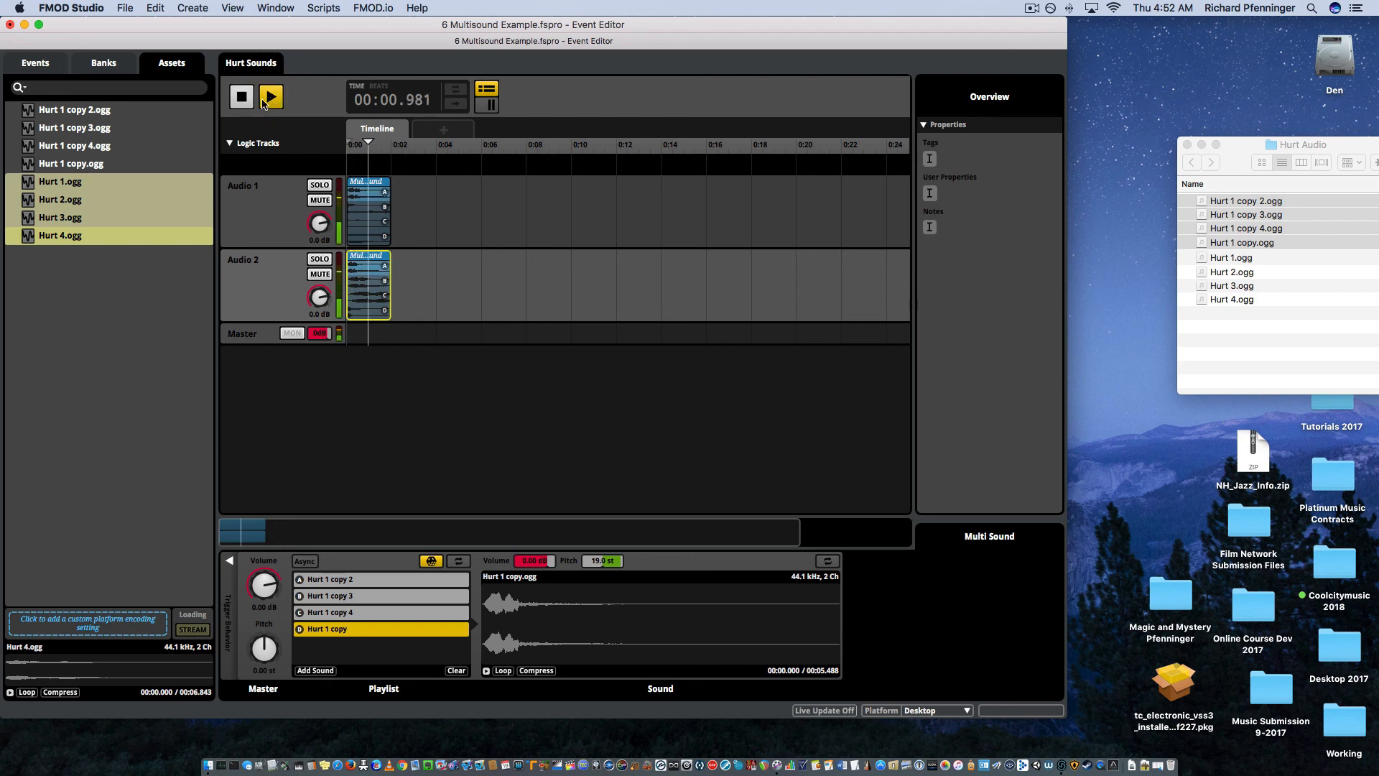
pyautogui.click(241, 101)
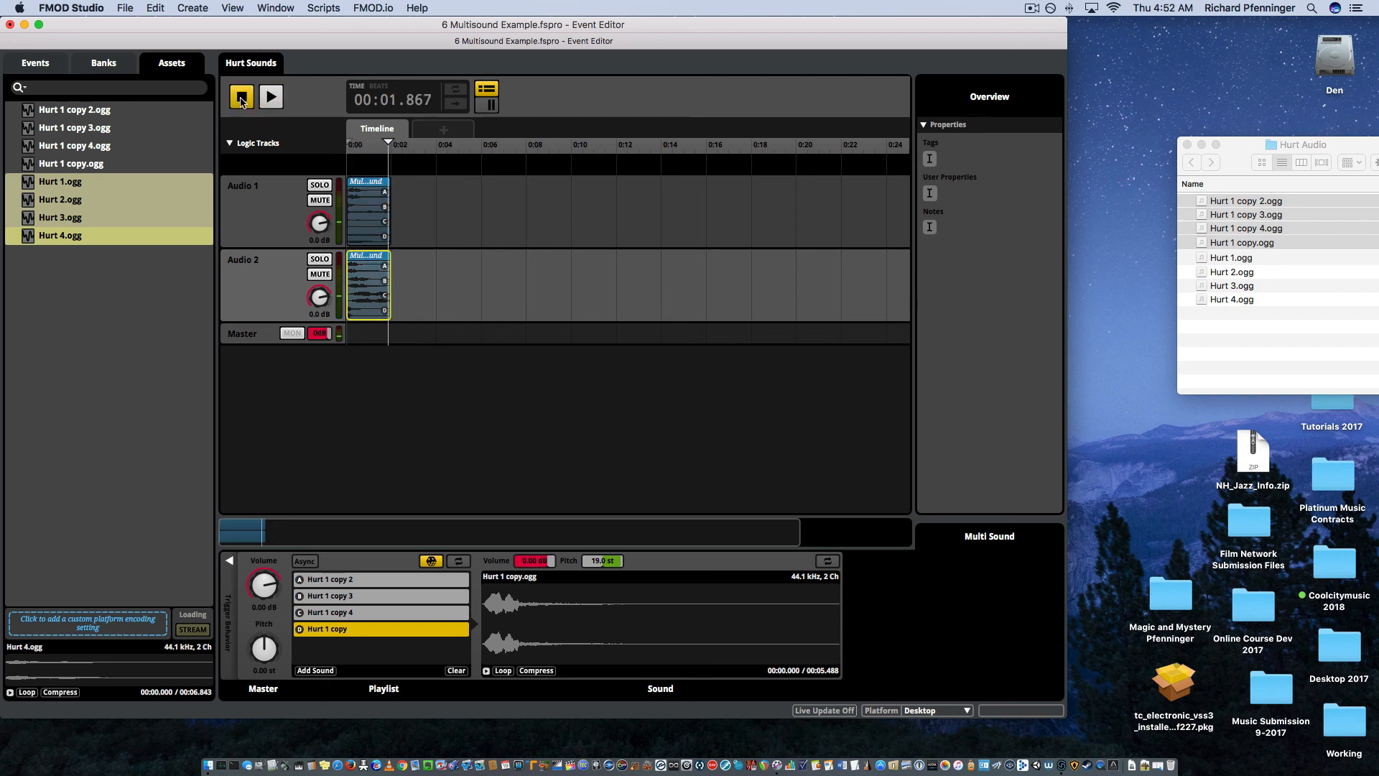